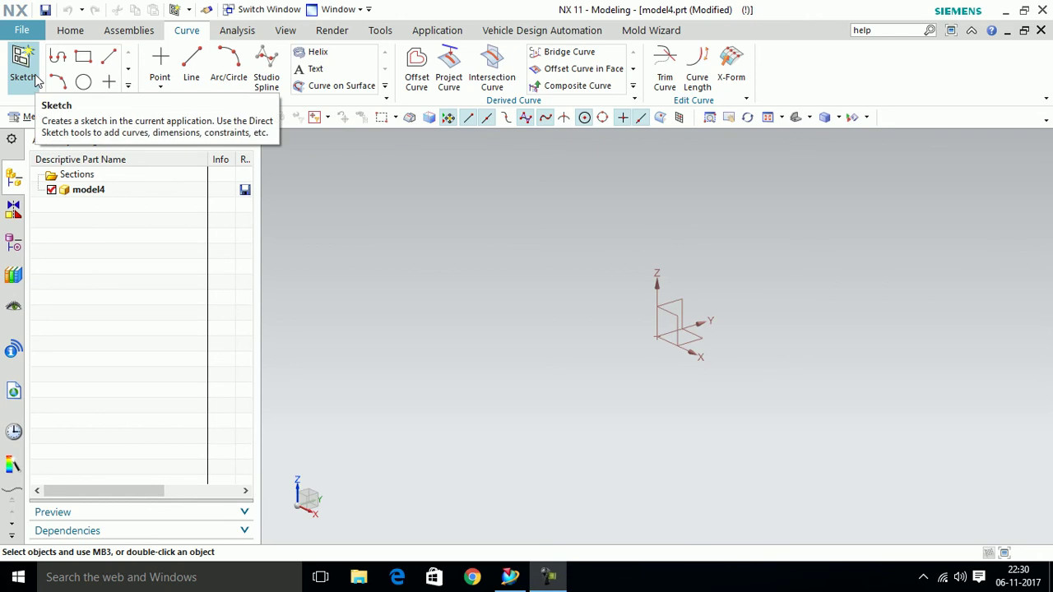
Create a sketch on the XY plane of the datum coordinate system.
left_click(37, 83)
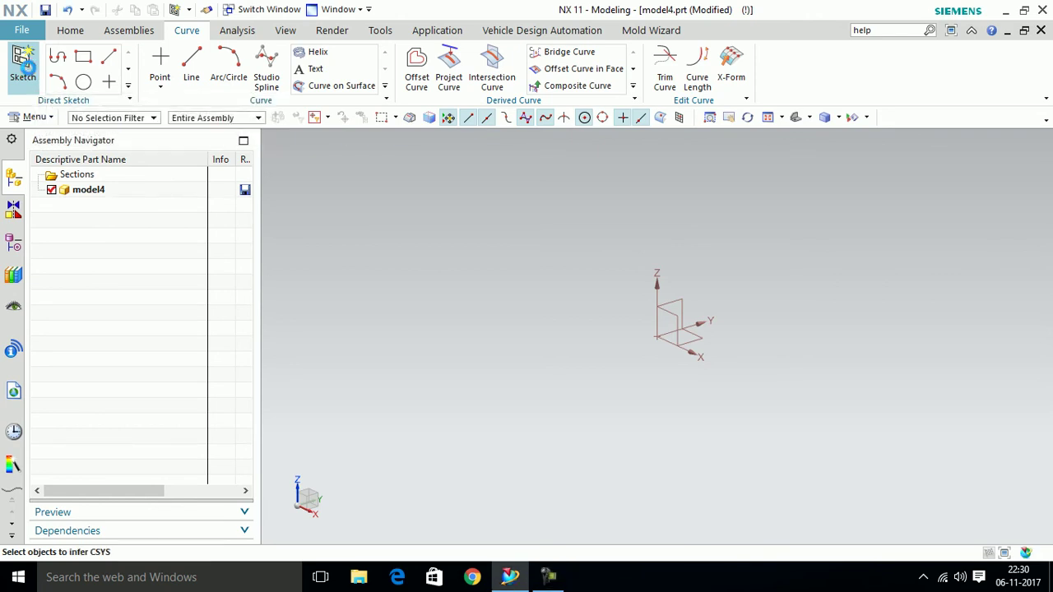
left_click(695, 341)
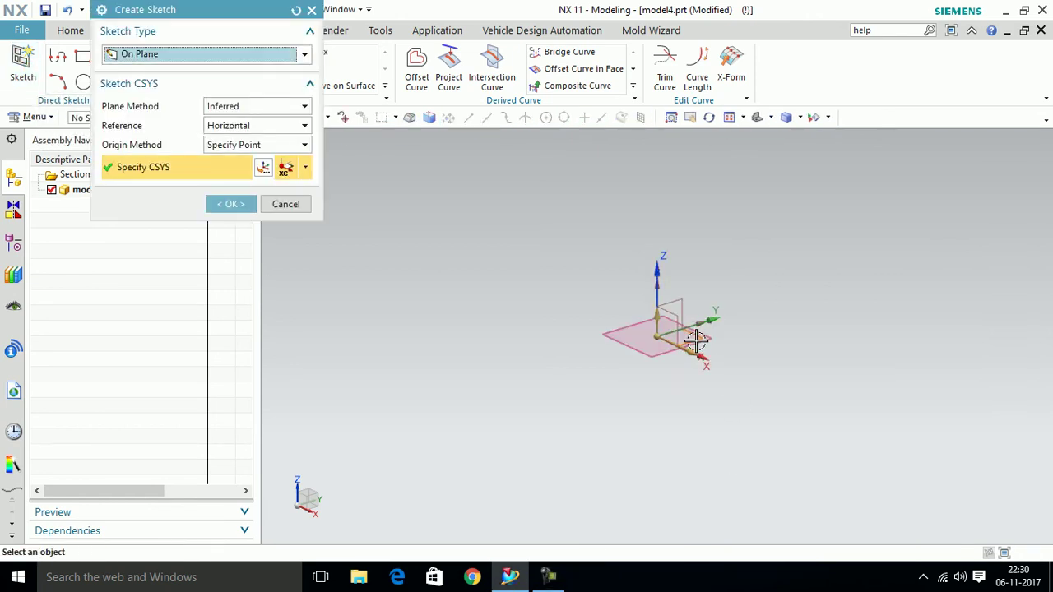
left_click(245, 206)
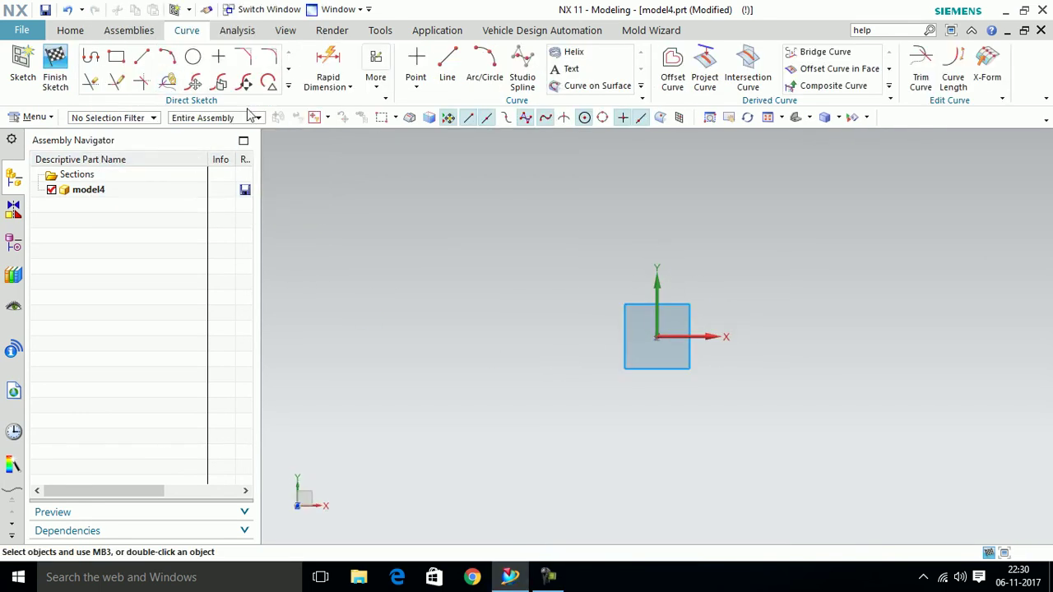
Draw a degree 3 Through Points studio spline with six points, arching above the sketch origin, and apply it.
left_click(288, 87)
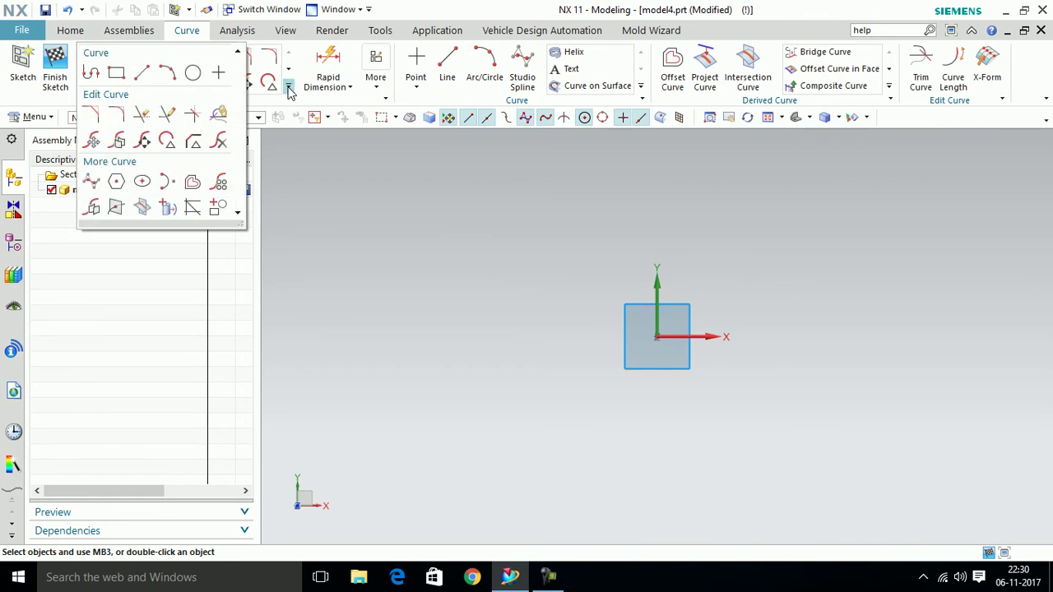
left_click(91, 183)
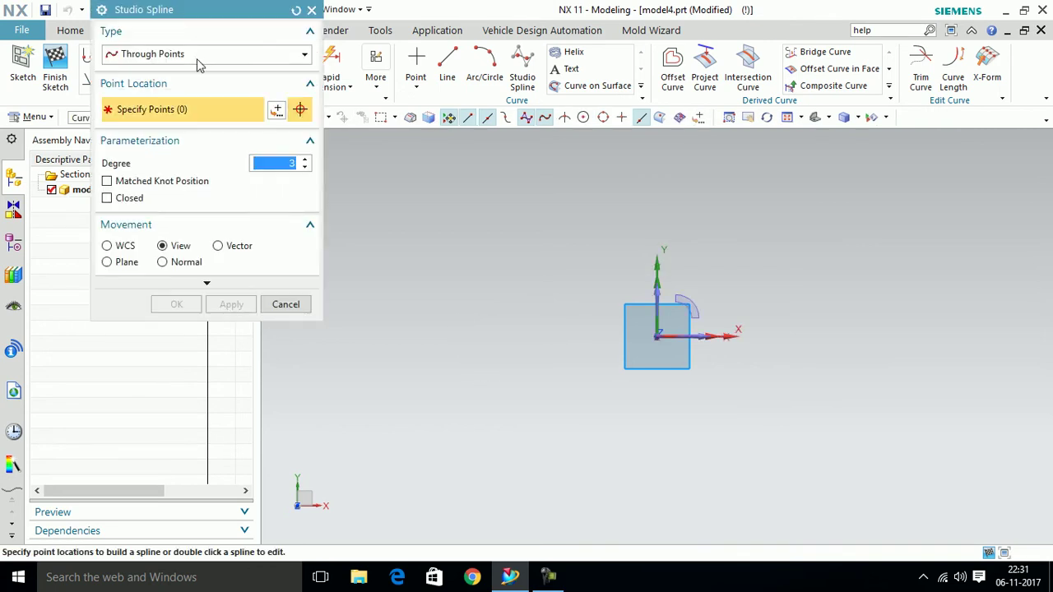
left_click(232, 59)
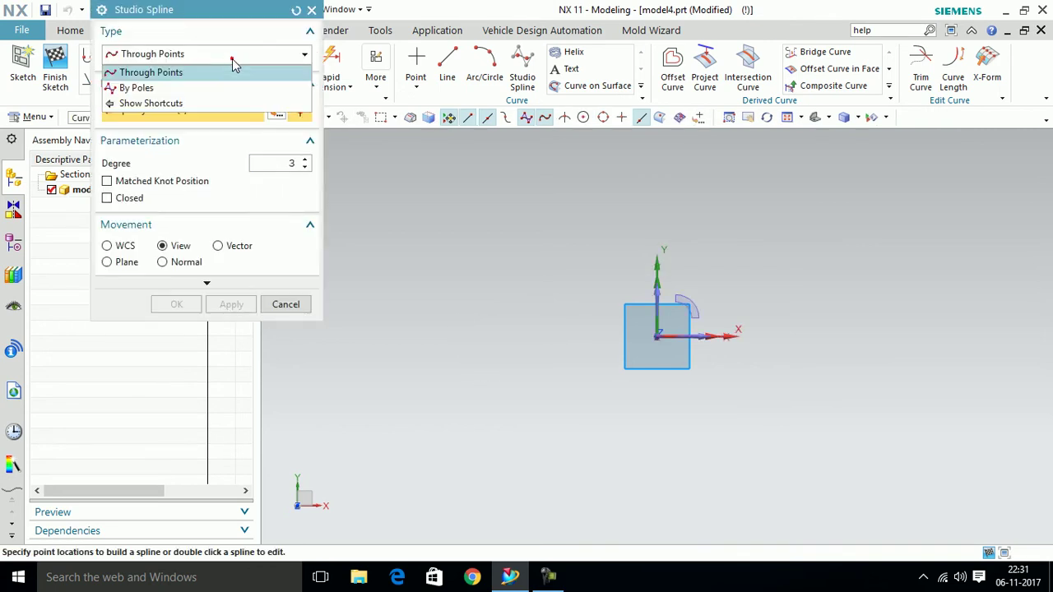
left_click(192, 74)
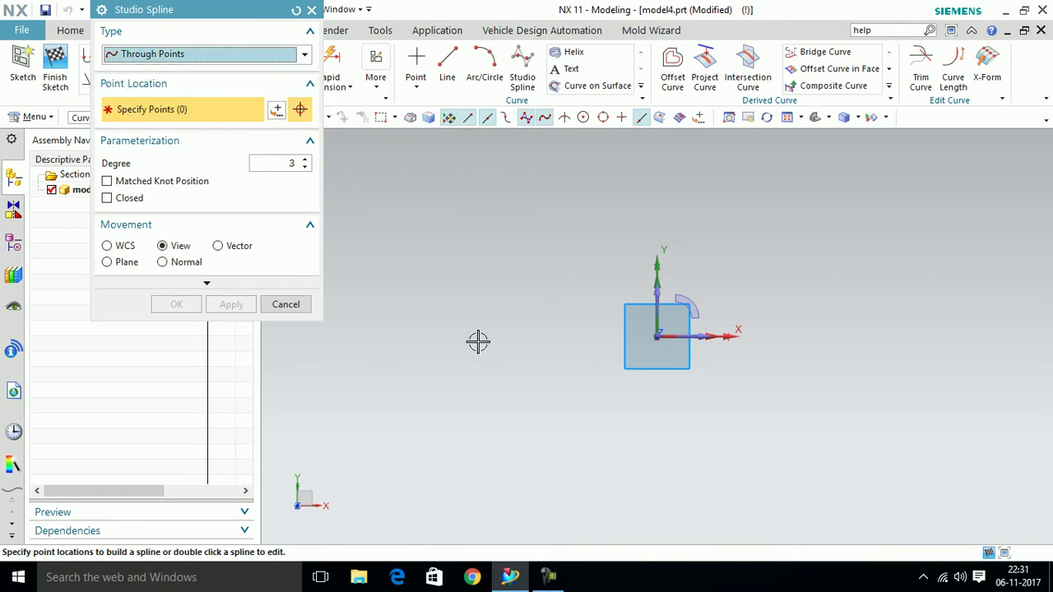
left_click(427, 330)
left_click(474, 249)
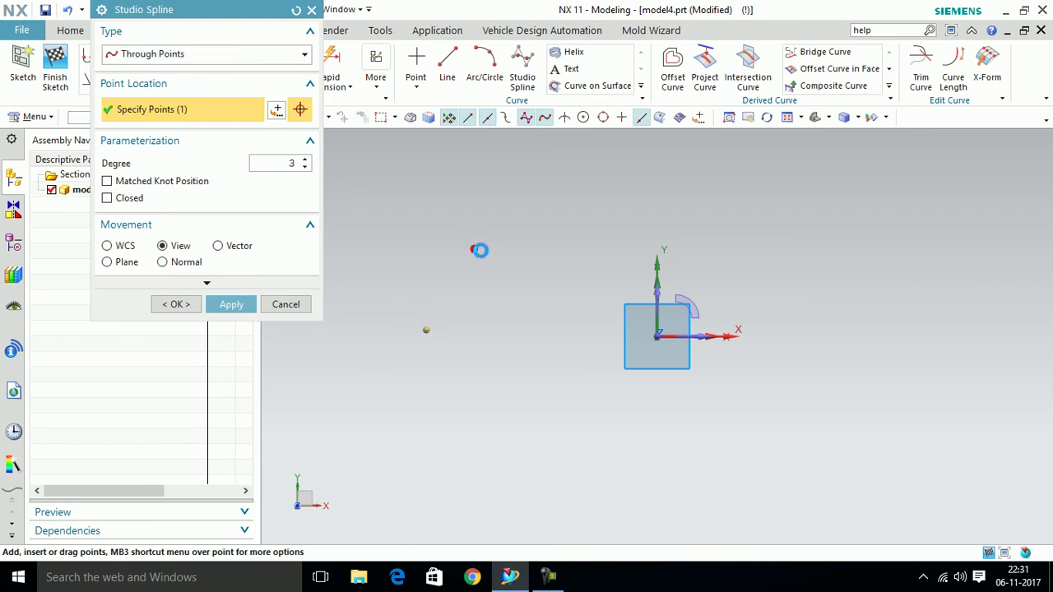
left_click(608, 251)
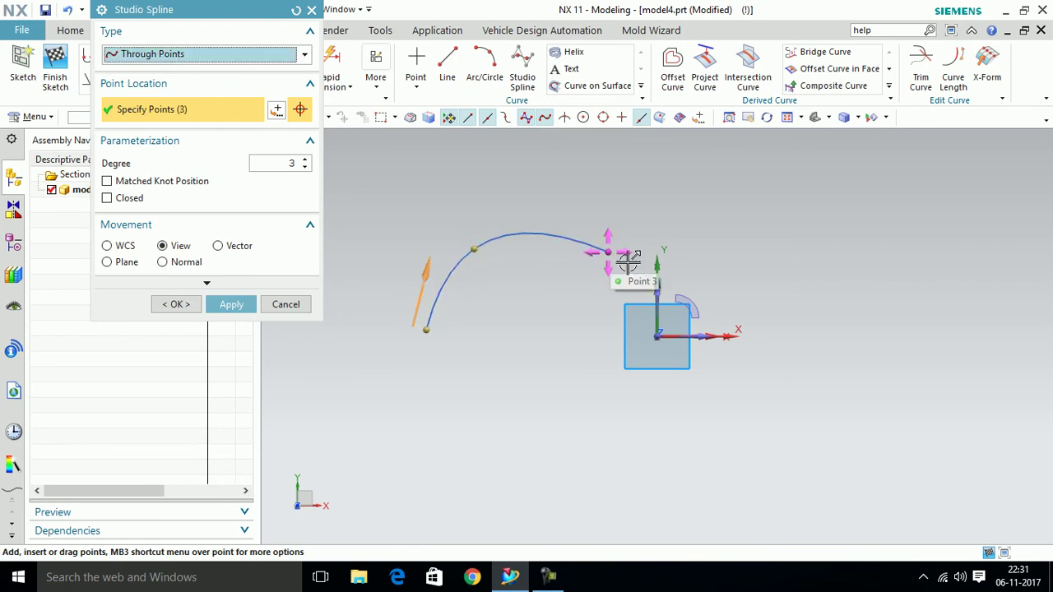
left_click(759, 241)
left_click(906, 248)
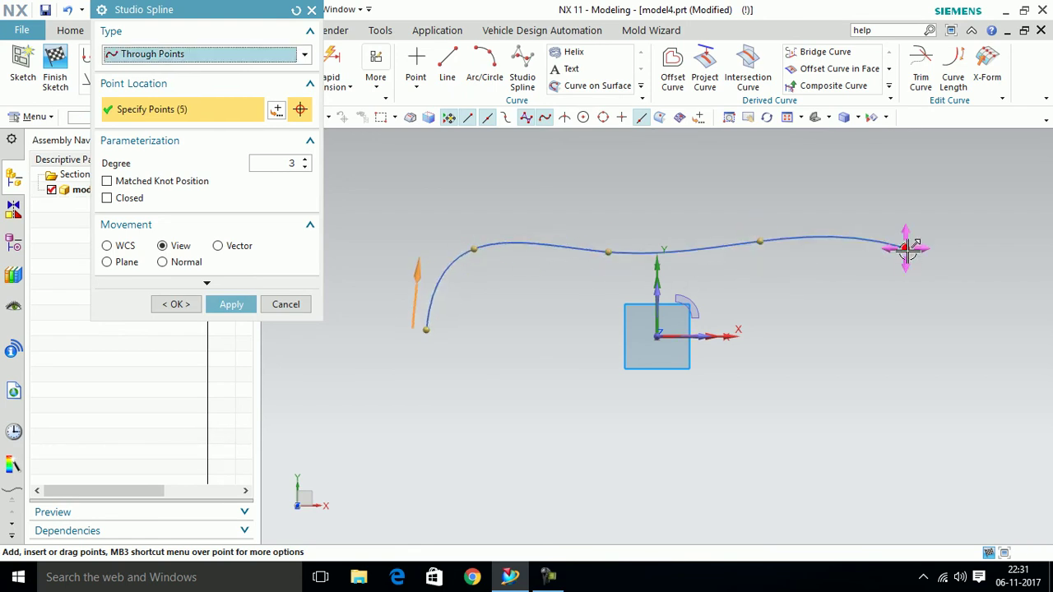
left_click(916, 315)
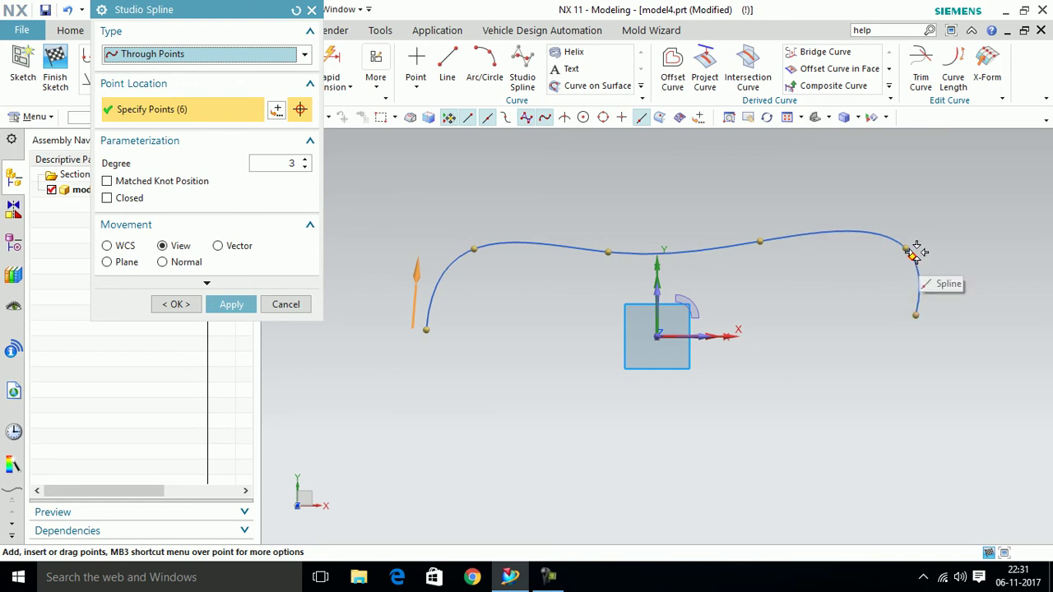
left_click(231, 306)
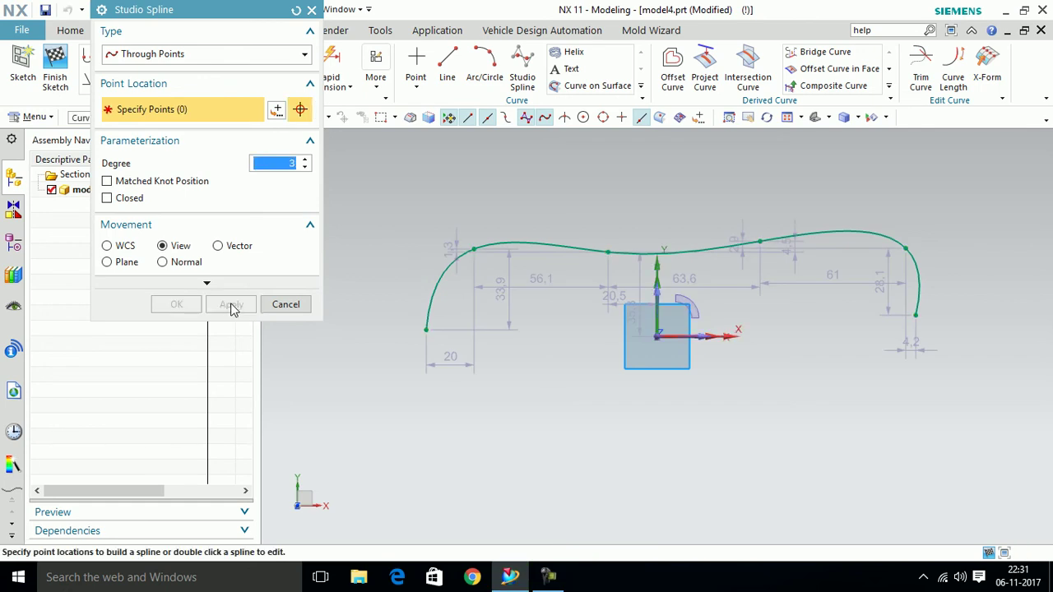
Draw a degree 3 By Poles studio spline with 19 poles, zigzagging below the first spline and looping back around, and apply it.
left_click(294, 58)
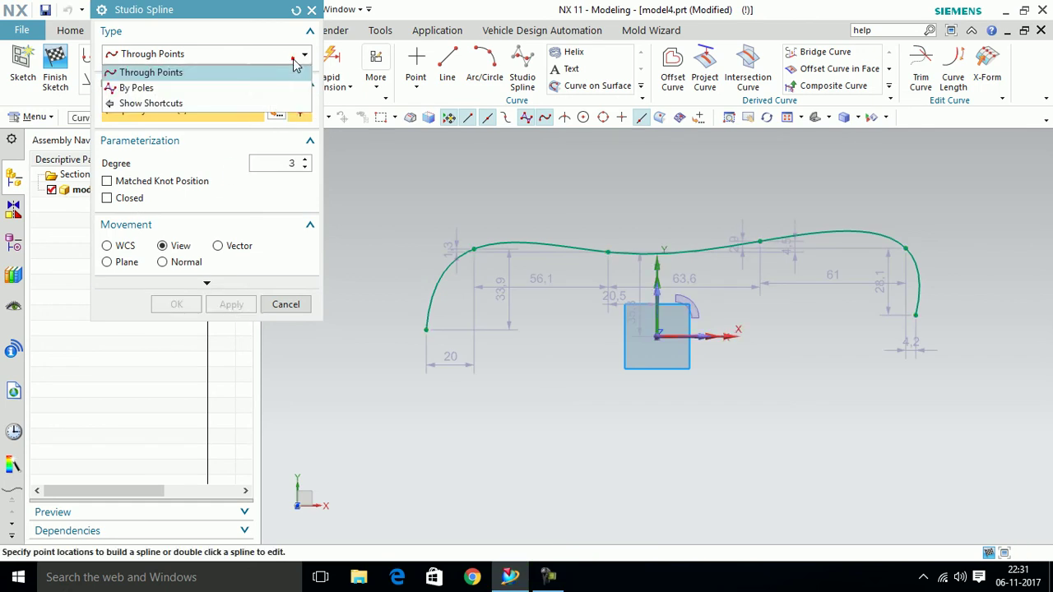
left_click(263, 89)
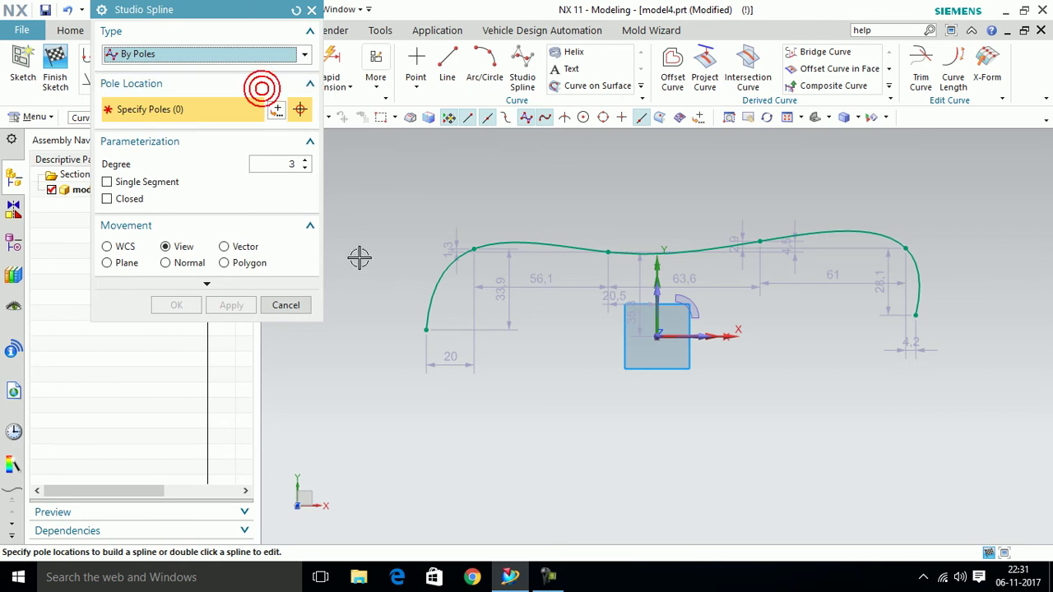
left_click(409, 439)
left_click(511, 359)
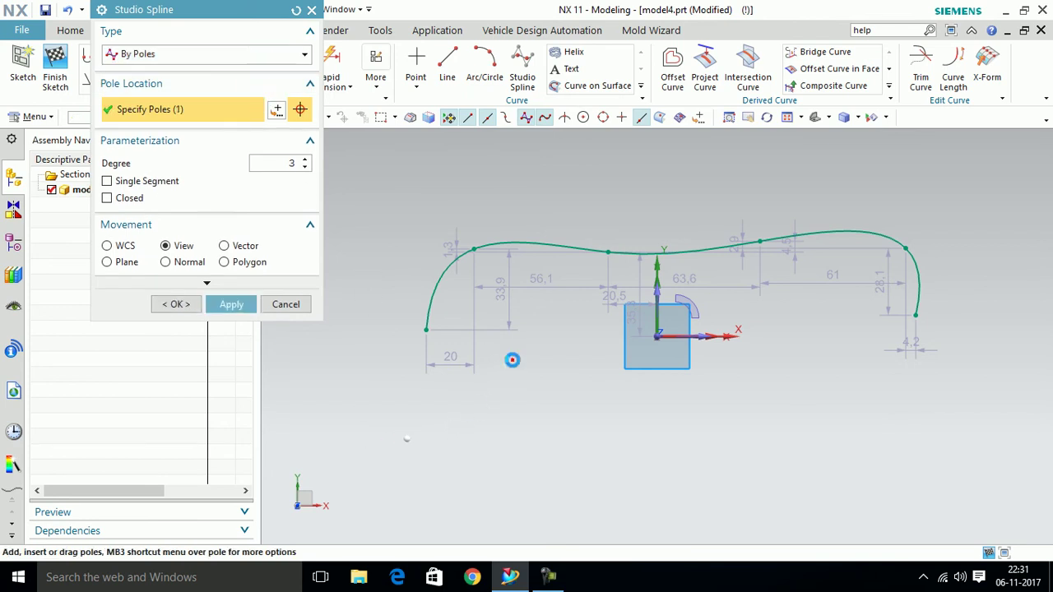
left_click(613, 451)
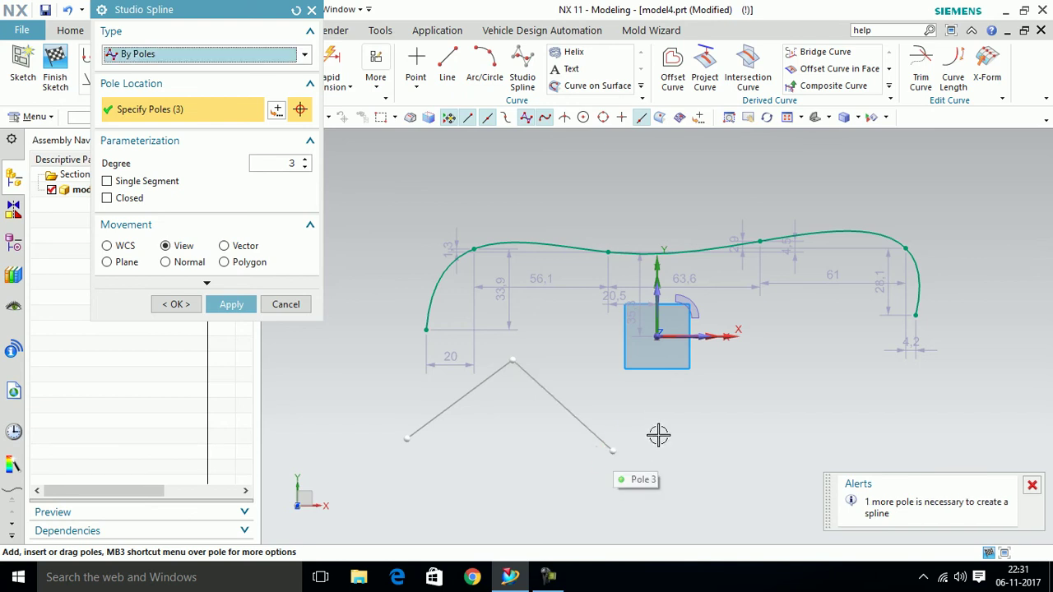
left_click(778, 362)
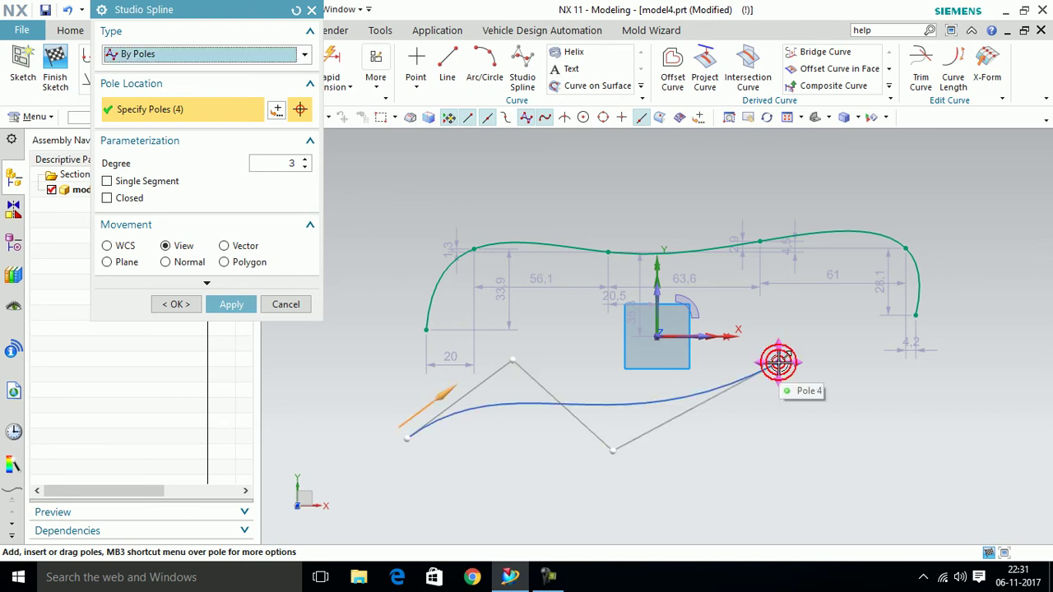
left_click(850, 462)
left_click(964, 351)
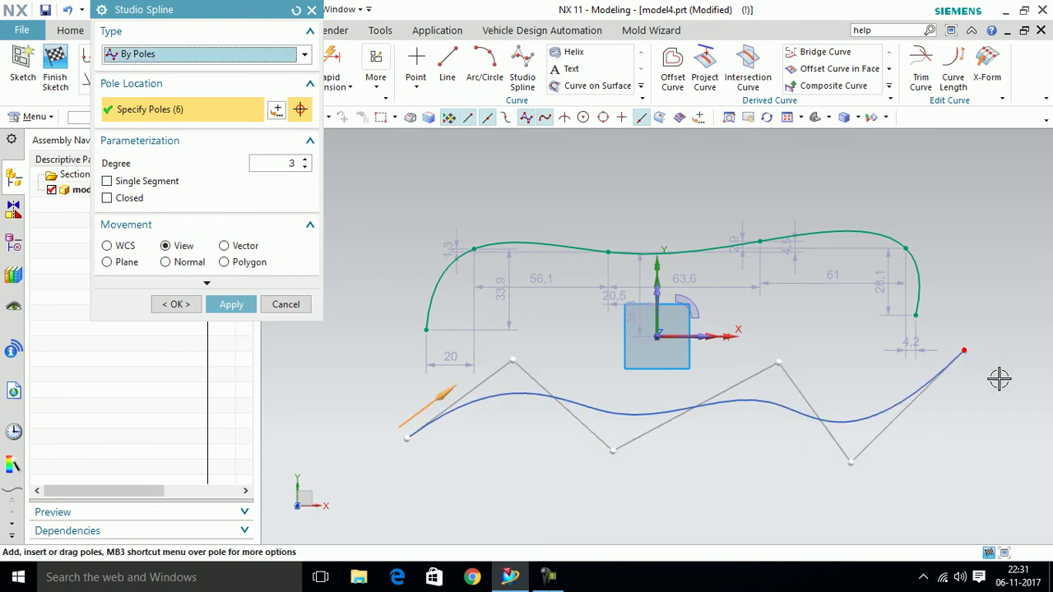
left_click(996, 450)
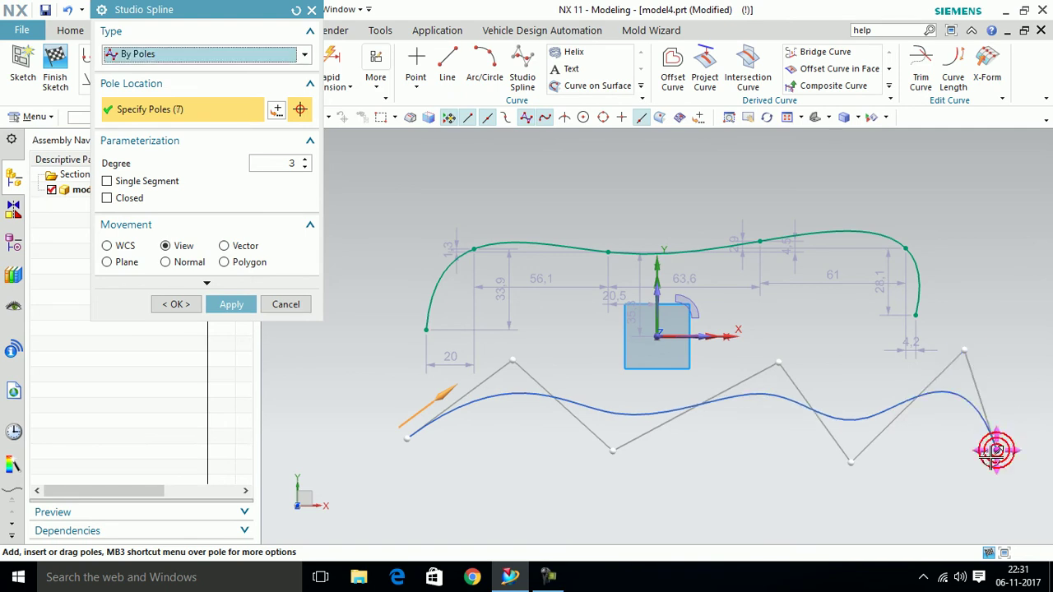
left_click(943, 509)
left_click(775, 522)
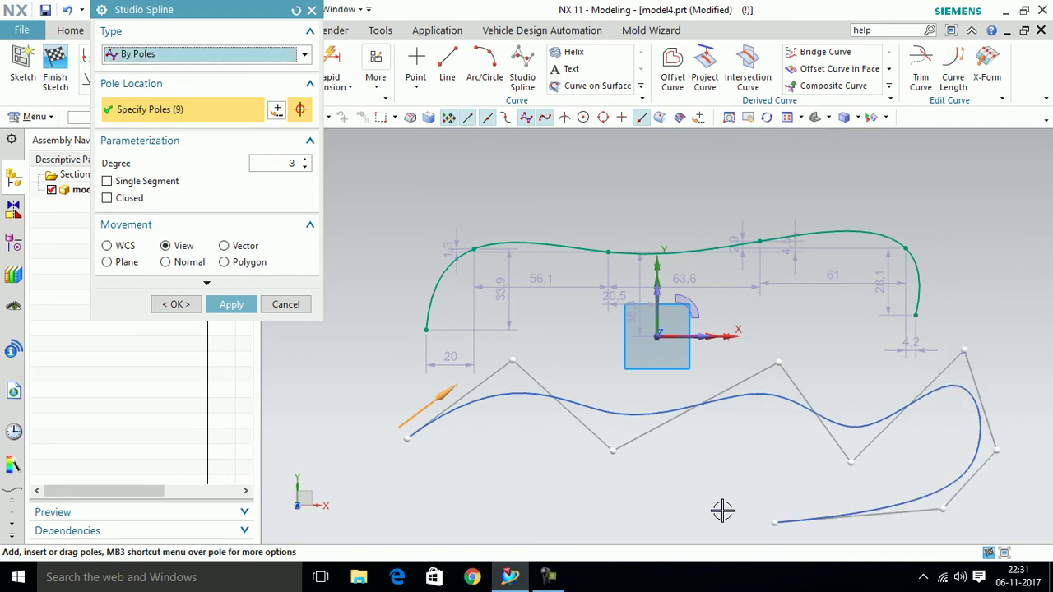
left_click(664, 500)
left_click(508, 466)
left_click(424, 488)
left_click(364, 515)
left_click(327, 448)
left_click(328, 401)
left_click(338, 375)
left_click(383, 351)
left_click(483, 348)
left_click(558, 356)
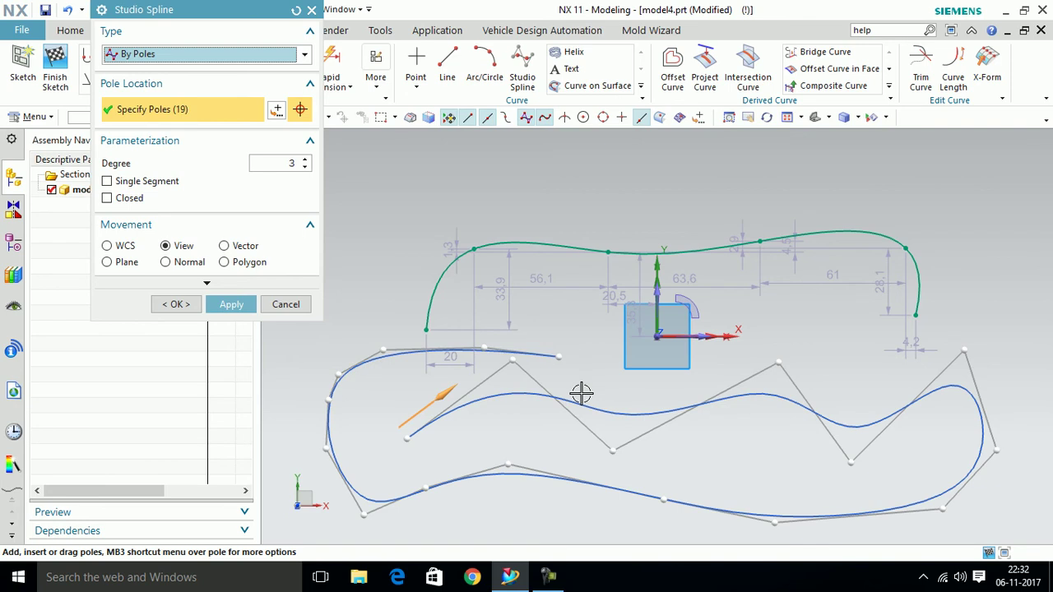
left_click(232, 305)
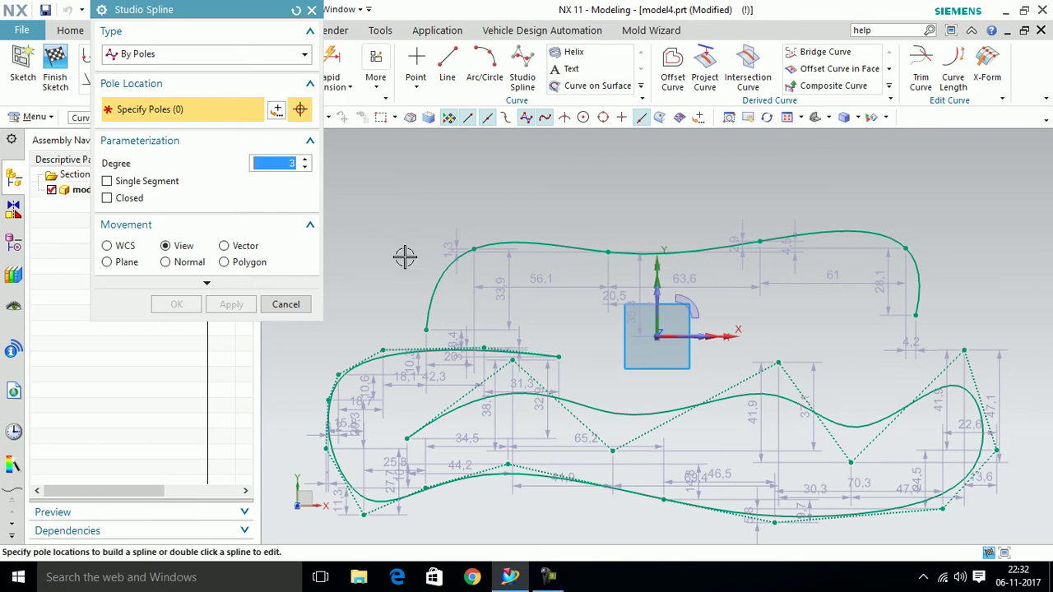
left_click(312, 10)
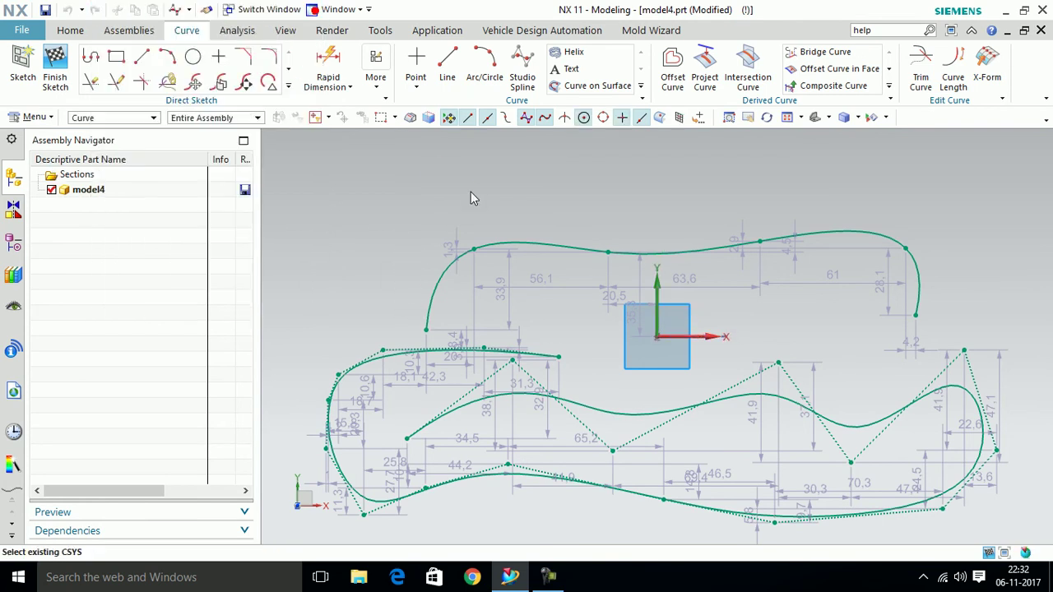
Undo both studio splines in the sketch.
key("ctrl+z")
key("ctrl+z")
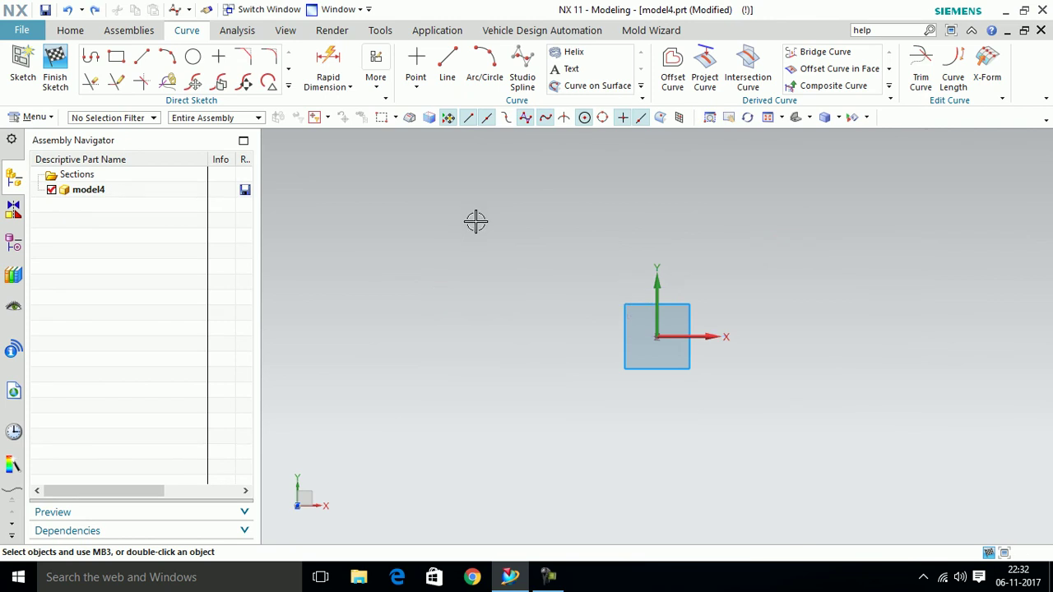
Draw a straight two-point Through Points studio spline that rises toward the origin and ends at about X -26, Y 0.2.
left_click(289, 85)
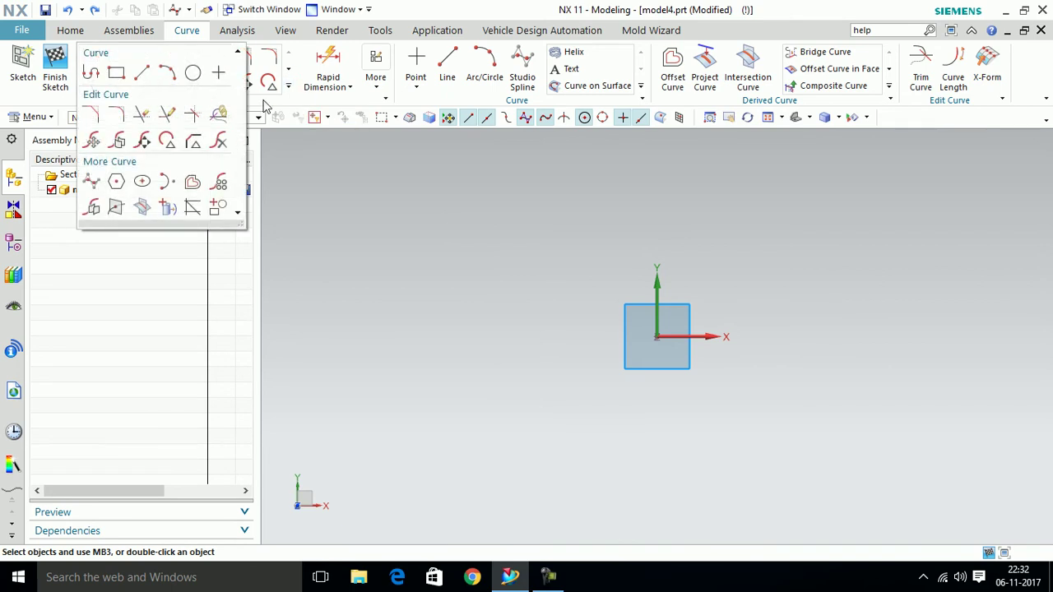
left_click(100, 186)
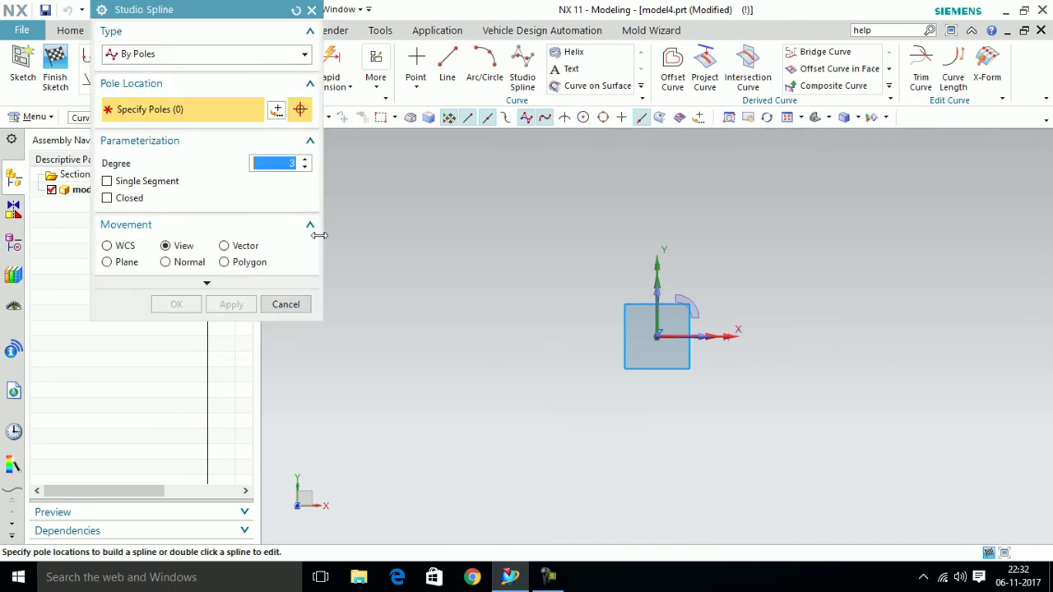
left_click(183, 55)
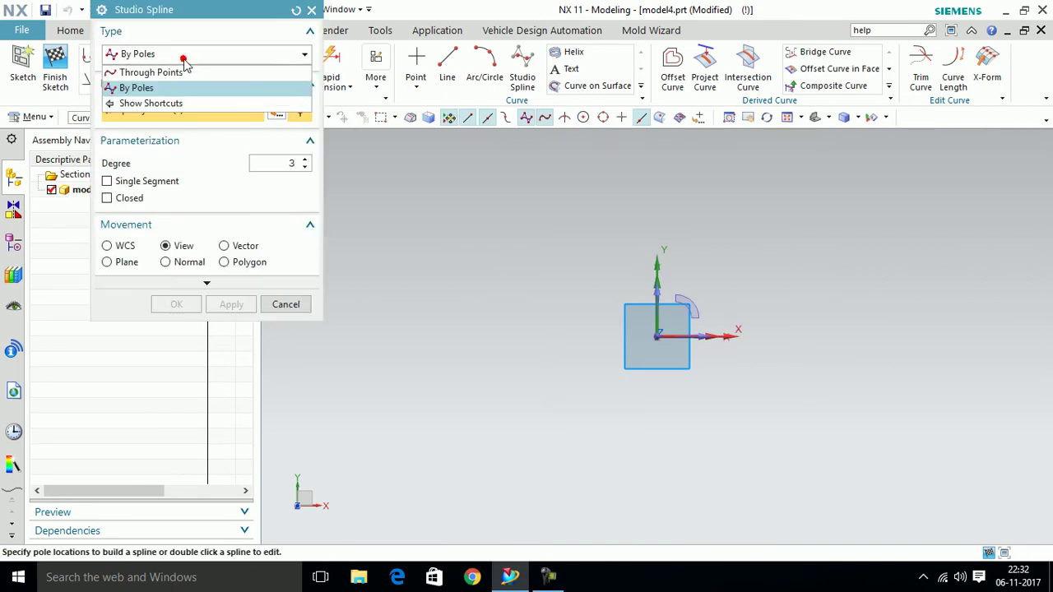
left_click(171, 73)
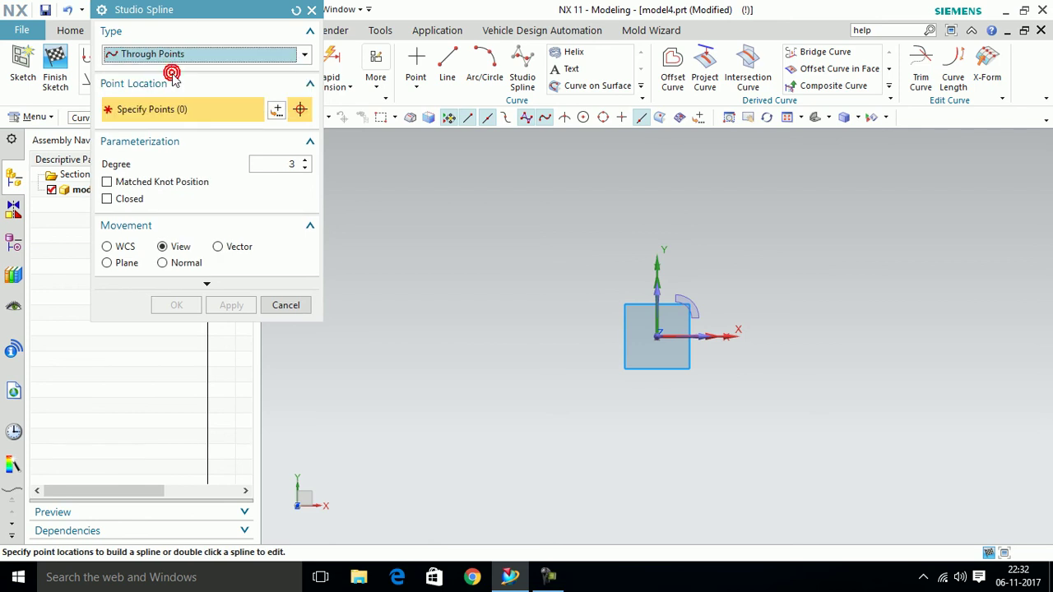
left_click(415, 398)
left_click(380, 316)
left_click_drag(433, 281, 595, 337)
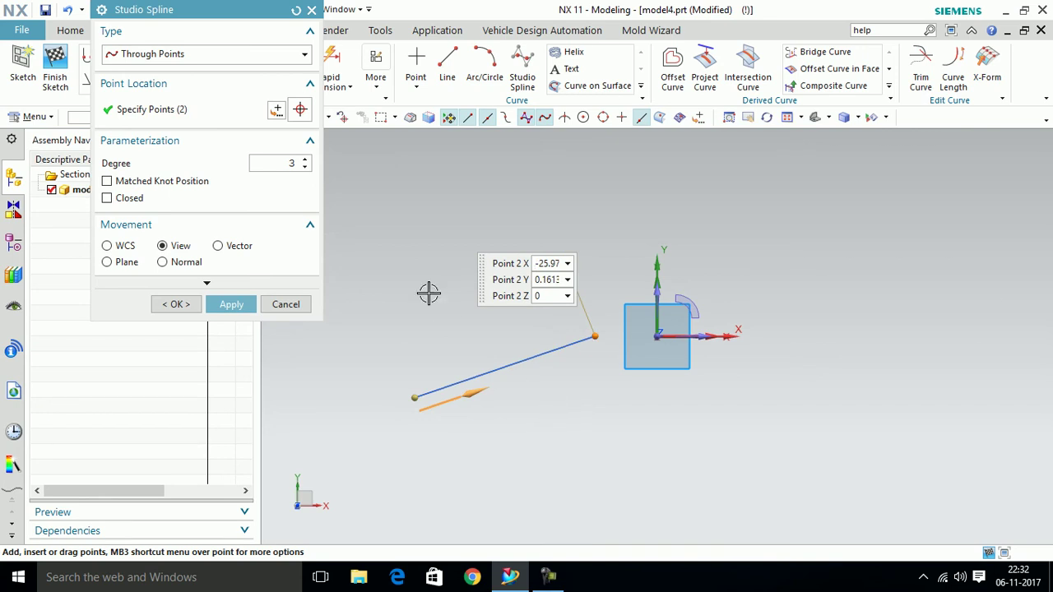
left_click(190, 59)
left_click(176, 73)
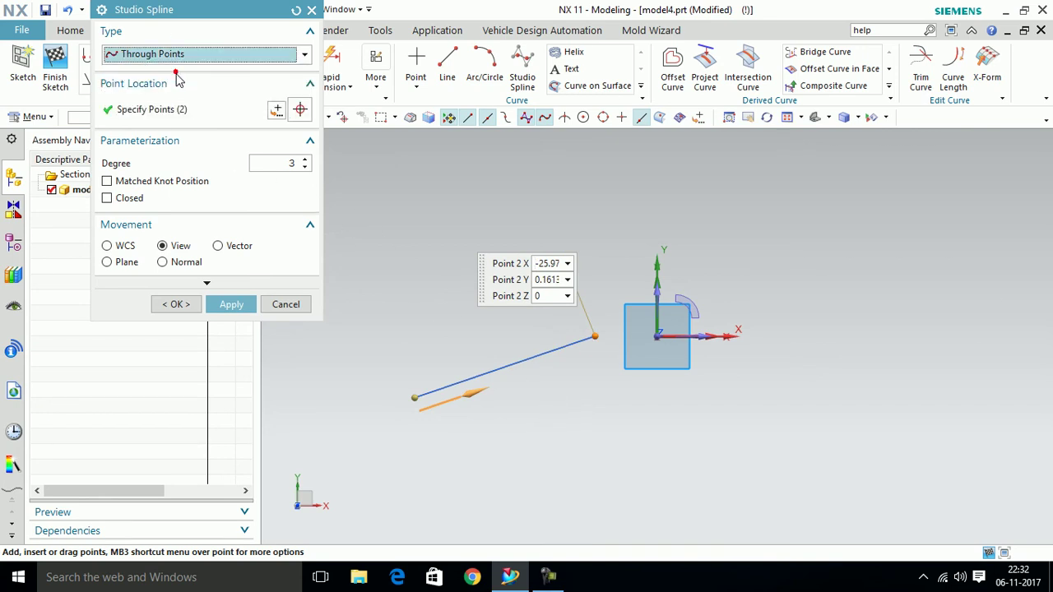
left_click(181, 308)
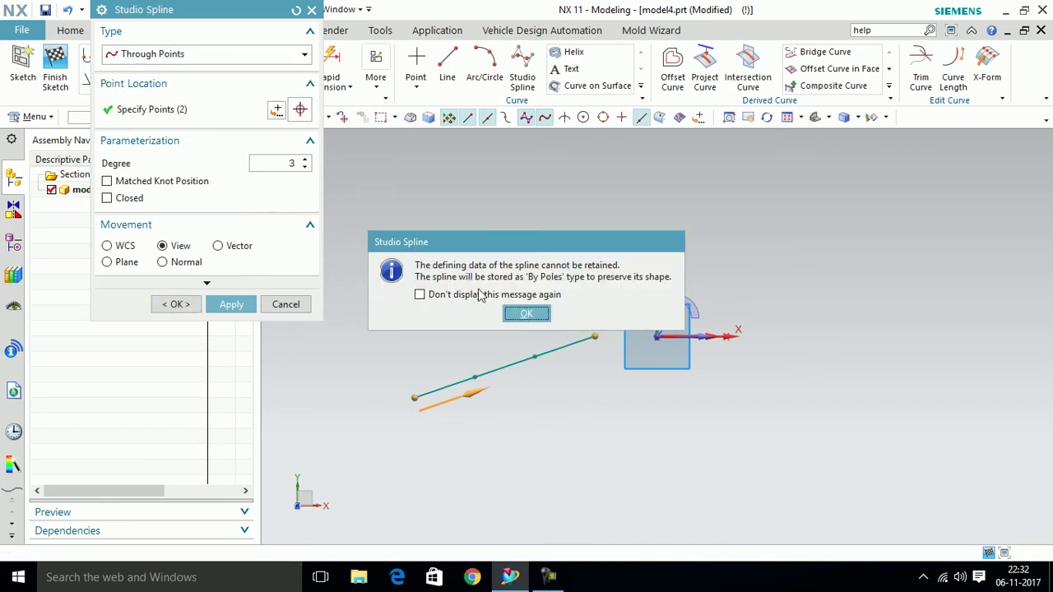
left_click(519, 311)
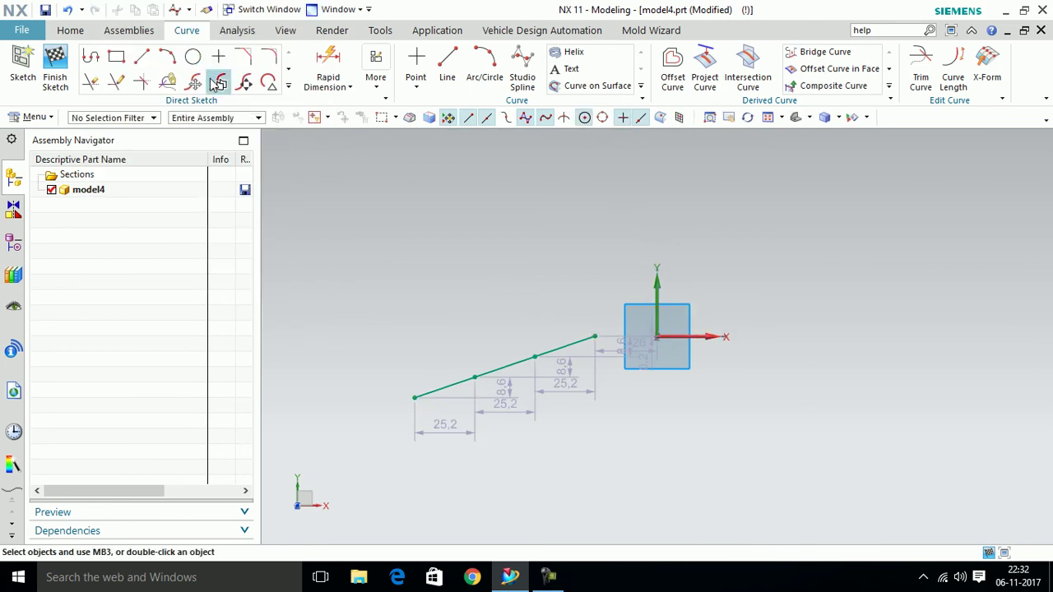
Start a degree 3 Through Points studio spline with five points looping around the area above the straight spline.
left_click(288, 86)
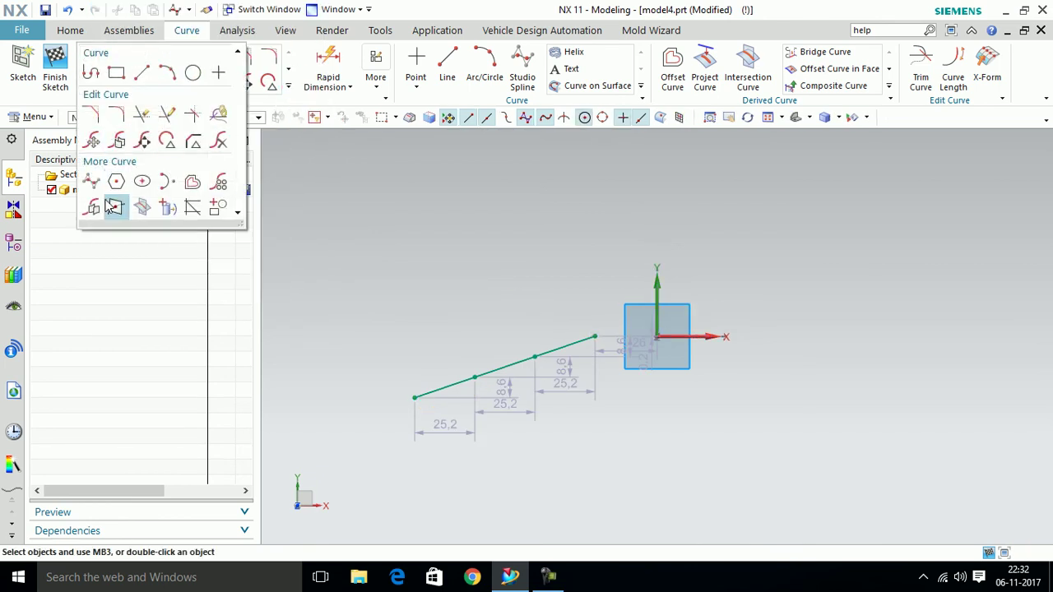
left_click(94, 178)
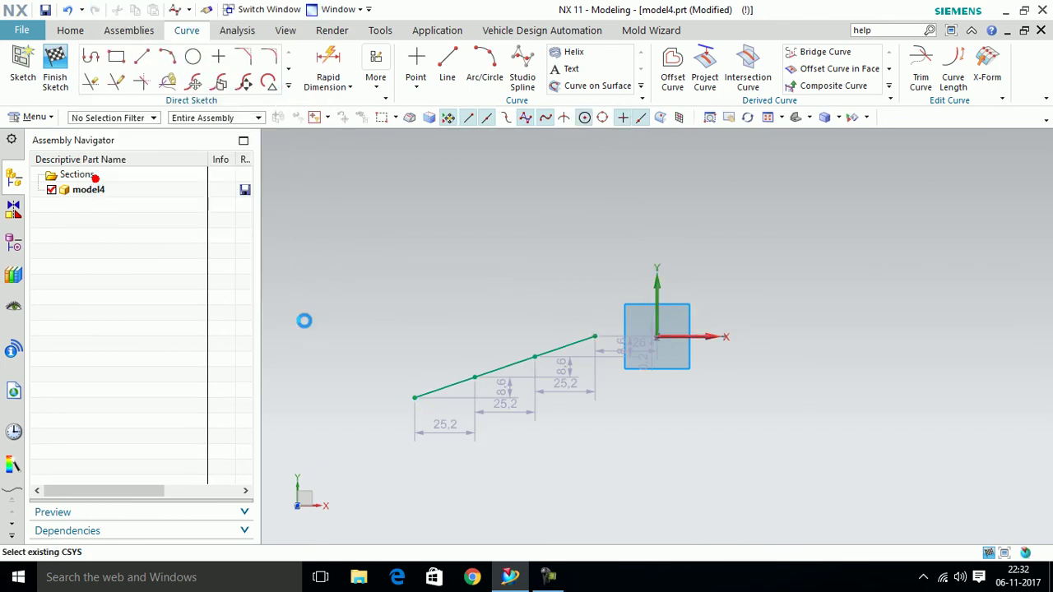
left_click(420, 291)
left_click(402, 220)
left_click(512, 177)
left_click(581, 240)
left_click(530, 288)
left_click(420, 292)
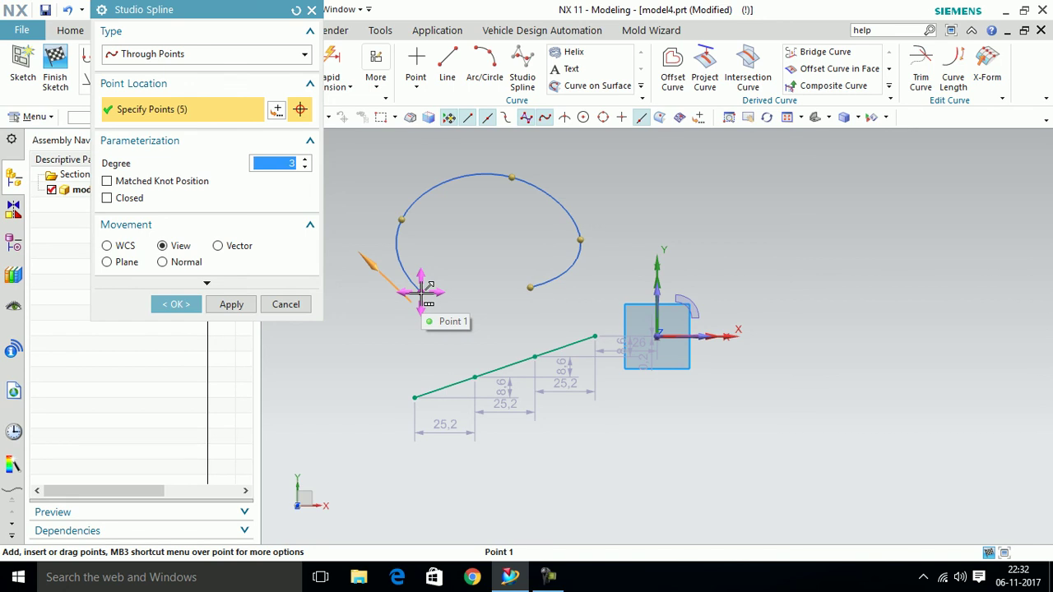
Select the five-point spline's start point, make the spline closed and apply it.
left_click(428, 284)
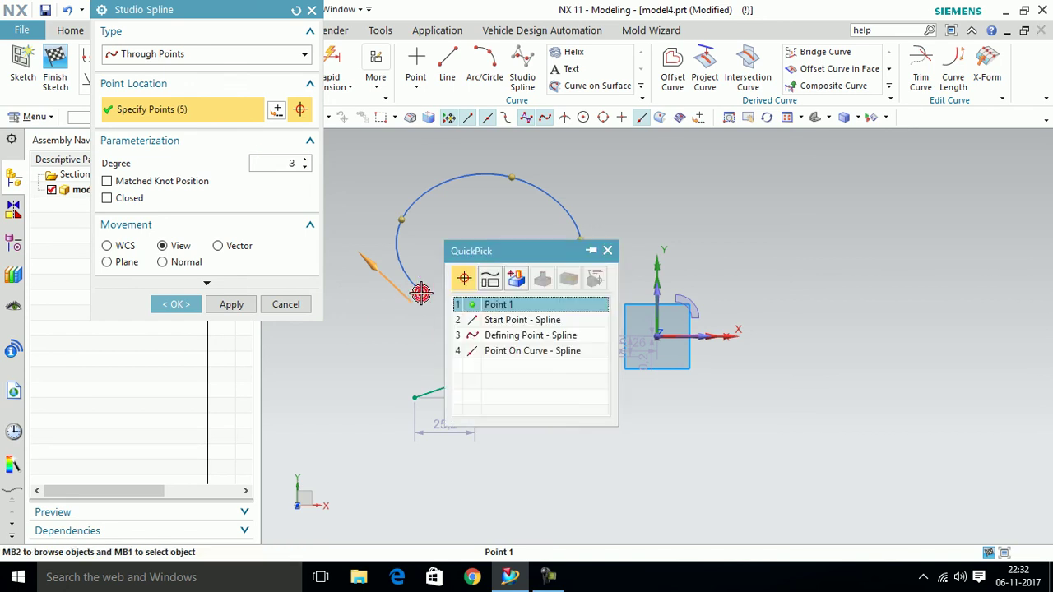
left_click(498, 305)
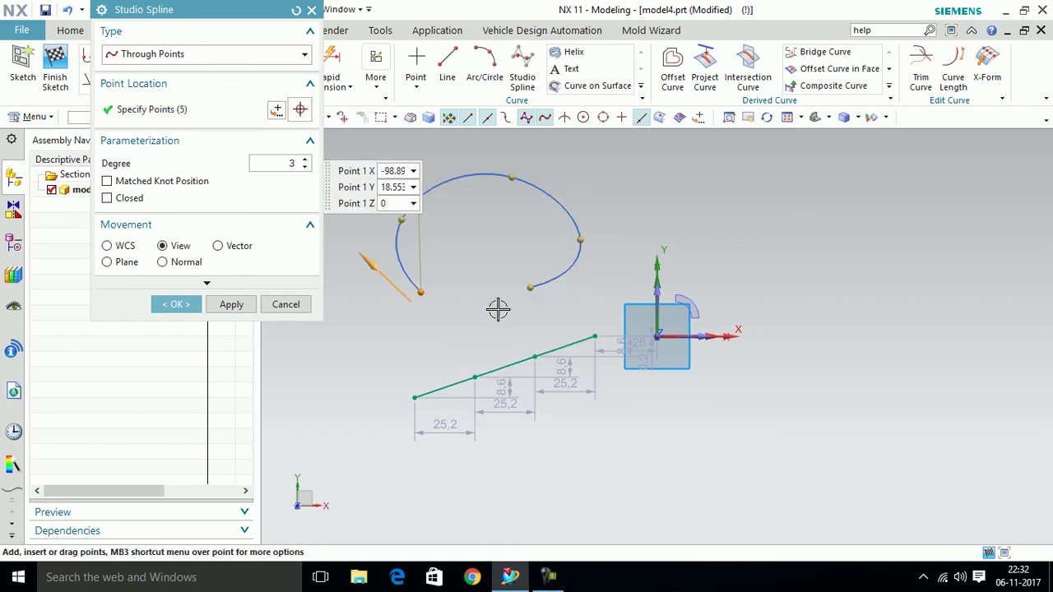
left_click(107, 198)
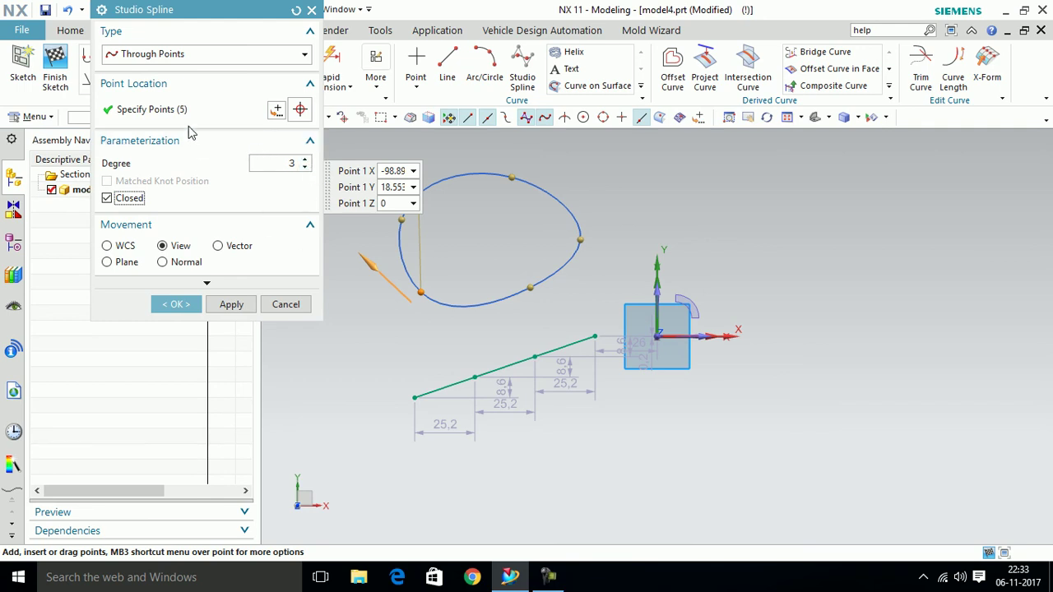
left_click(233, 305)
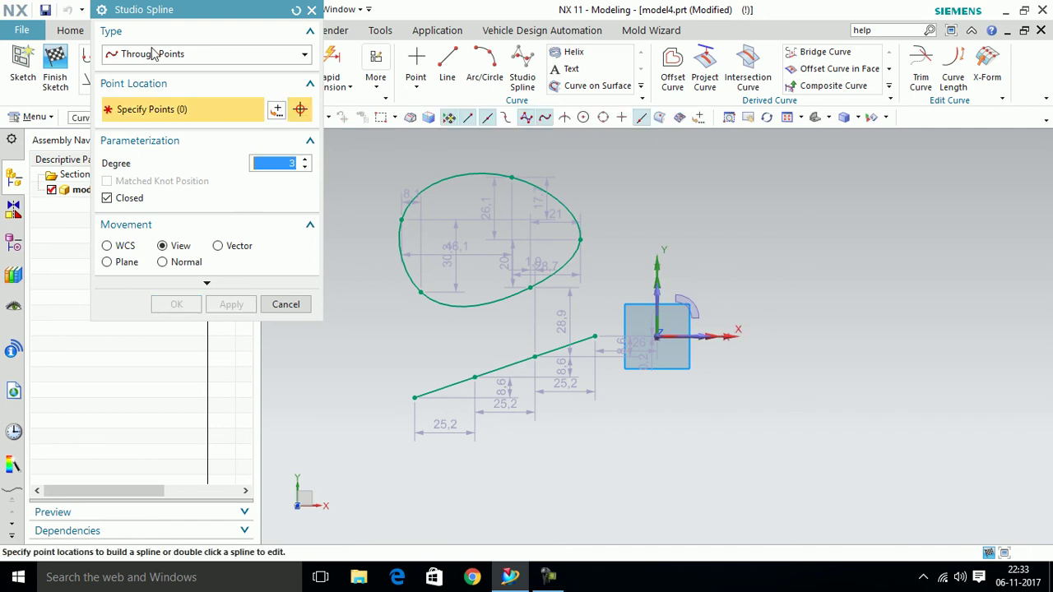
Place four points for an open Through Points studio spline above and to the right of the origin, with the Closed option off.
left_click(698, 230)
left_click(749, 171)
left_click(863, 201)
left_click(107, 198)
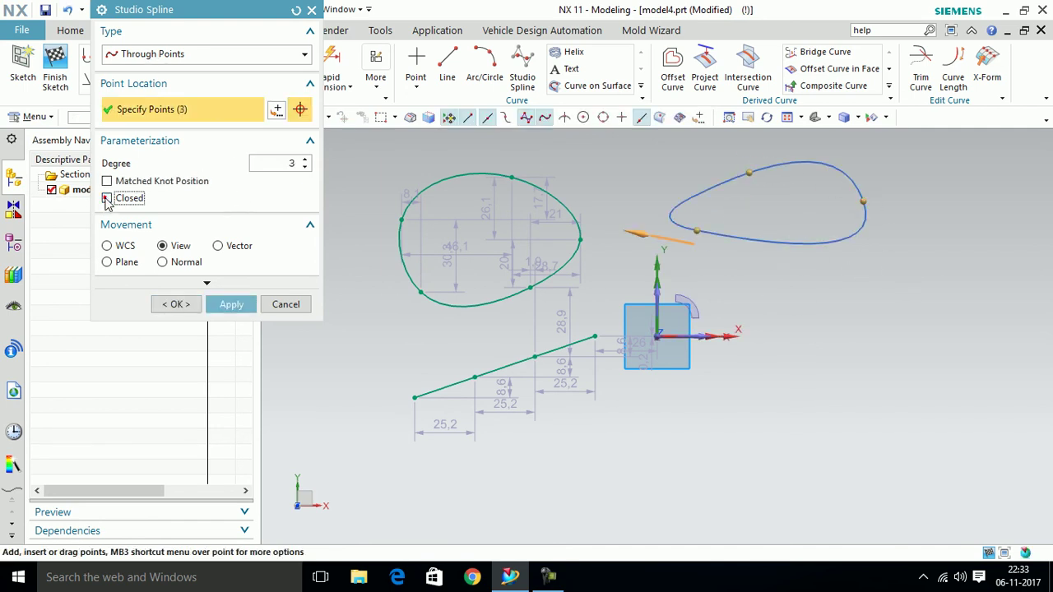
left_click(922, 236)
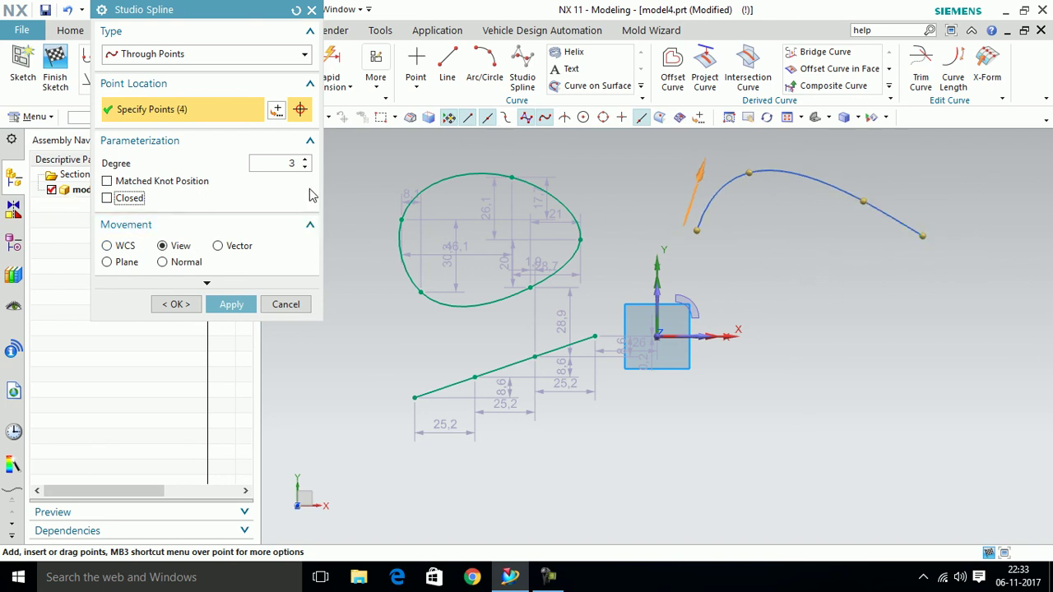
Set the open spline's degree to 8 and move its second point close to the third, at about X 74, Y 47.3.
left_click(307, 161)
left_click(307, 160)
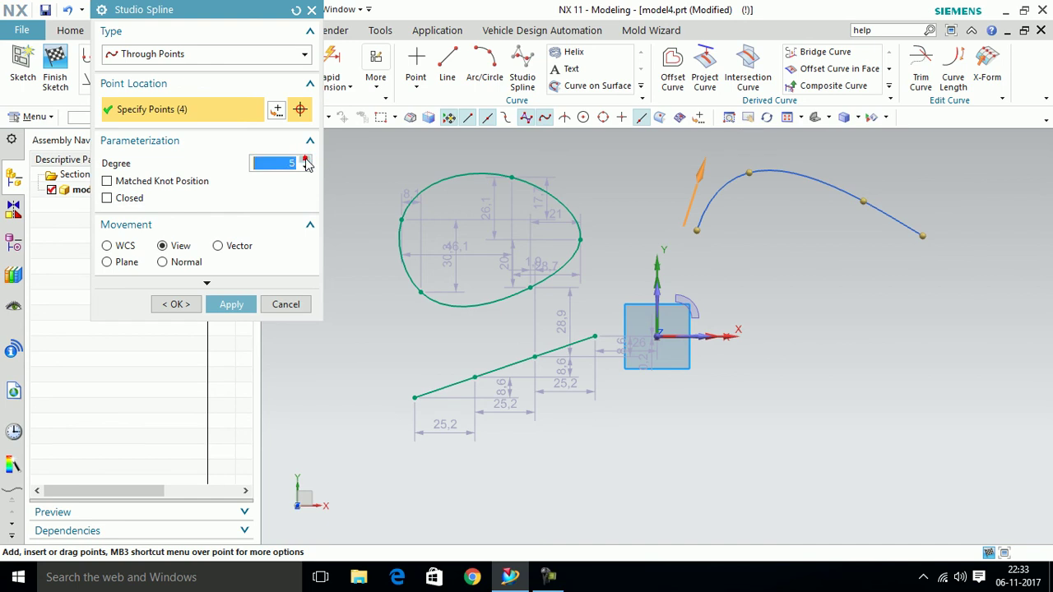
left_click(306, 160)
left_click(306, 160)
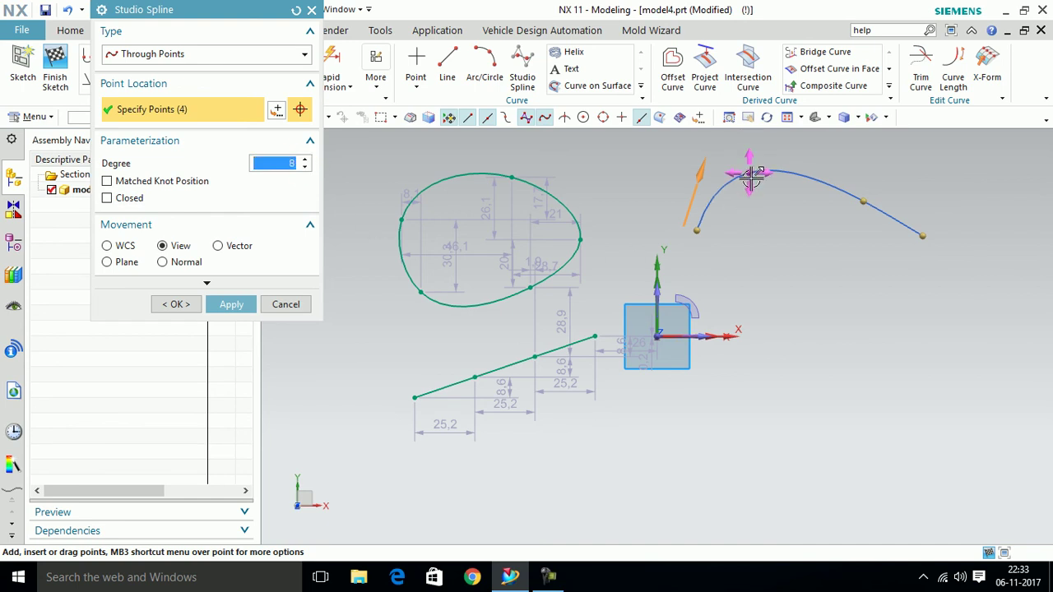
left_click_drag(756, 198, 834, 225)
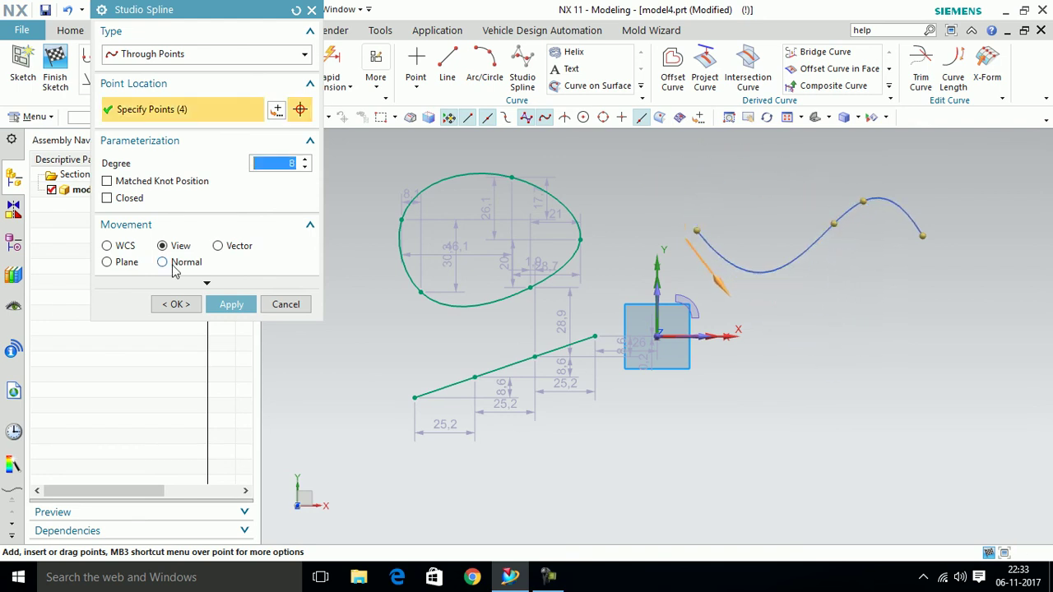
Try higher and lower degrees on the open four-point spline, finishing with degree 1.
left_click(304, 159)
left_click(304, 160)
left_click(305, 160)
left_click(304, 168)
left_click(304, 168)
left_click(304, 168)
left_click(304, 168)
left_click(304, 168)
left_click(306, 159)
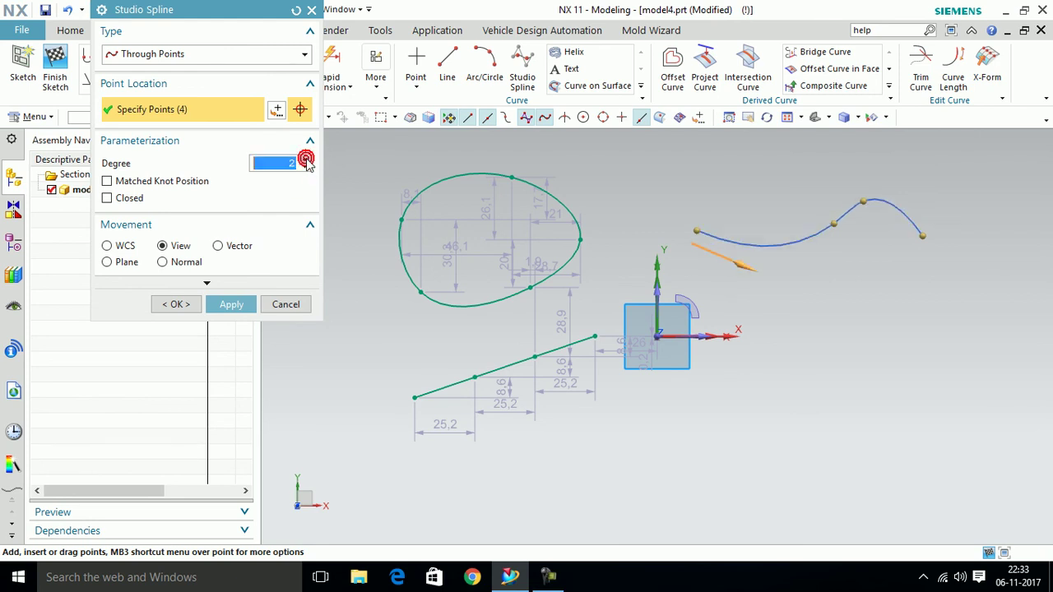
left_click(304, 168)
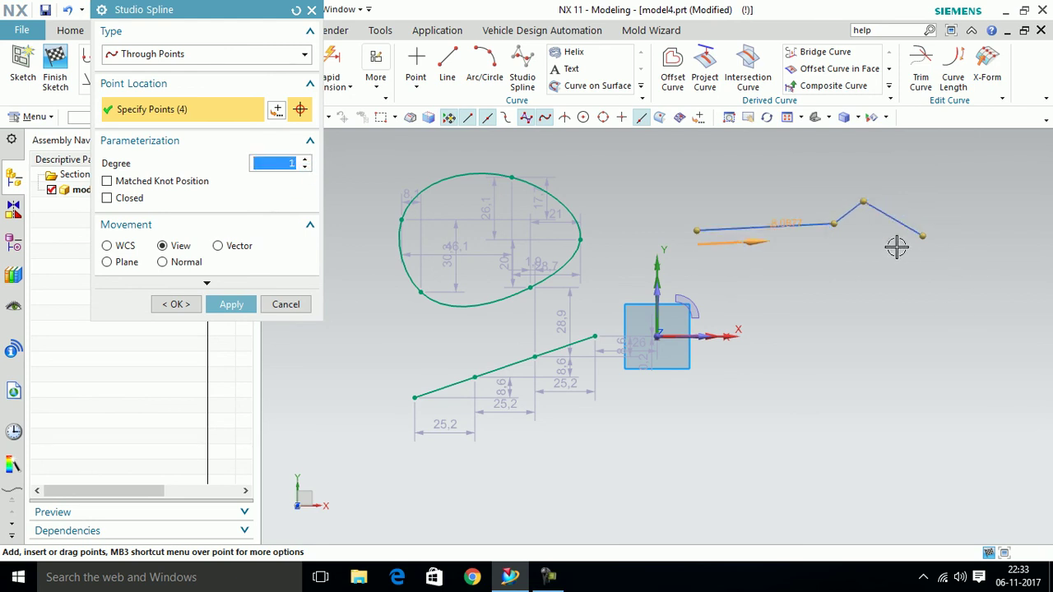
Move the open spline's second and third points together up and to the left, and set the degree to 2.
left_click(835, 228)
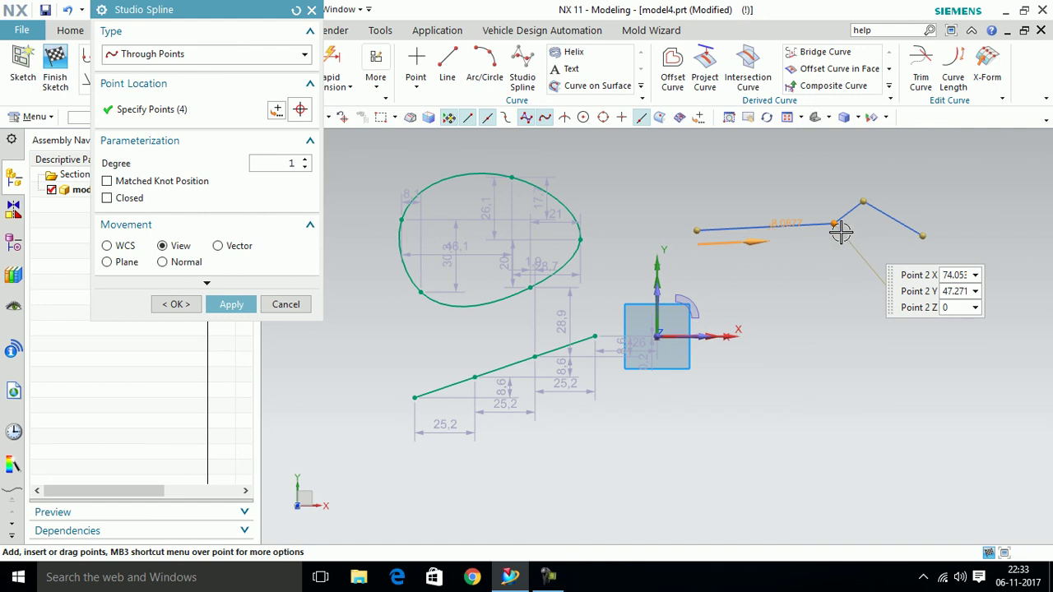
left_click_drag(863, 208, 830, 193)
left_click(304, 159)
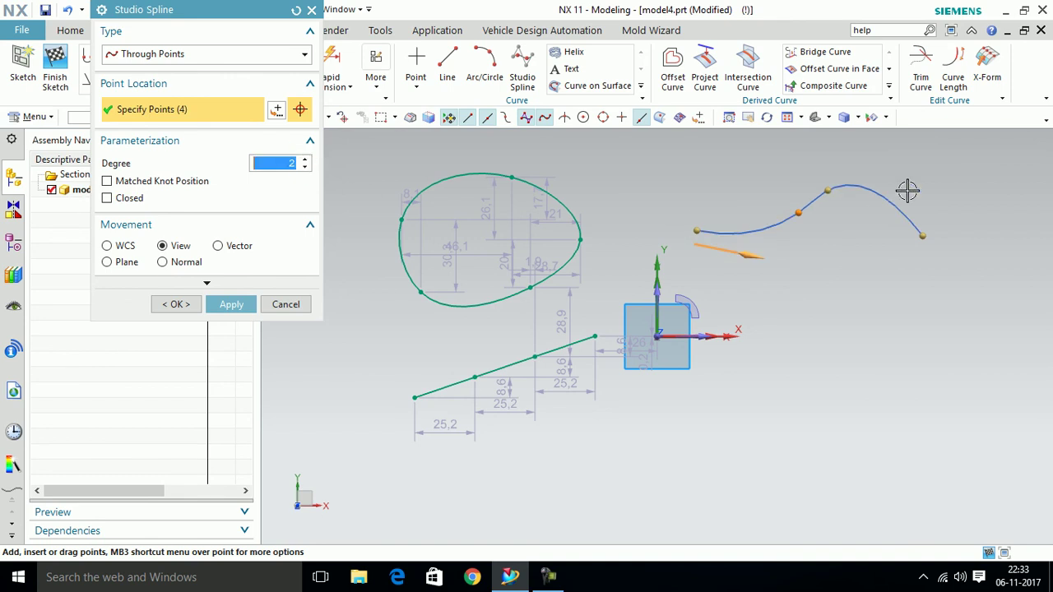
Move the open spline's two middle points down together and set the degree to 6.
left_click(799, 213)
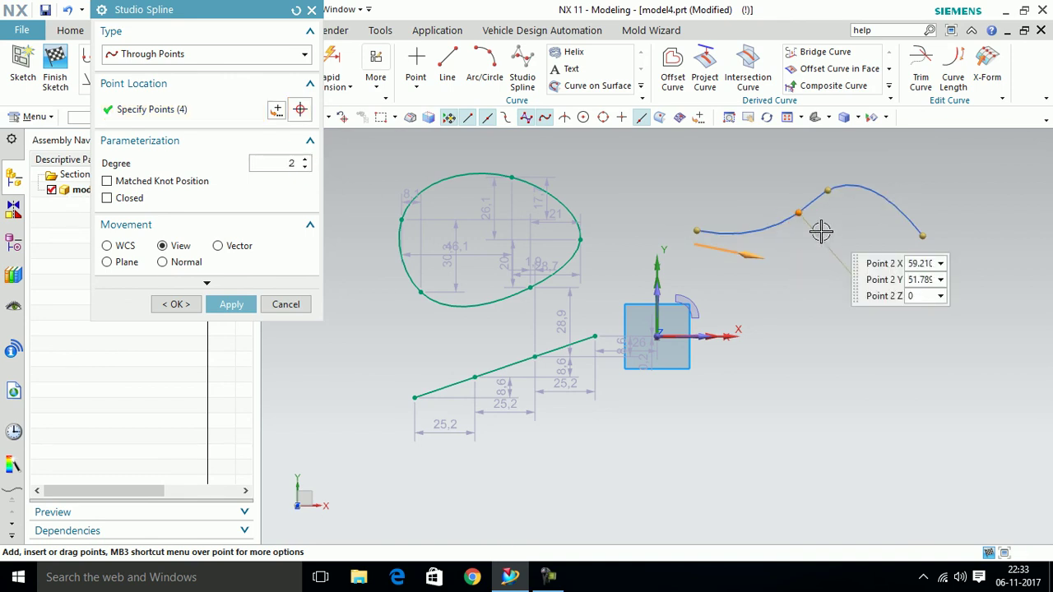
left_click_drag(828, 192, 841, 227)
left_click(306, 160)
left_click(306, 161)
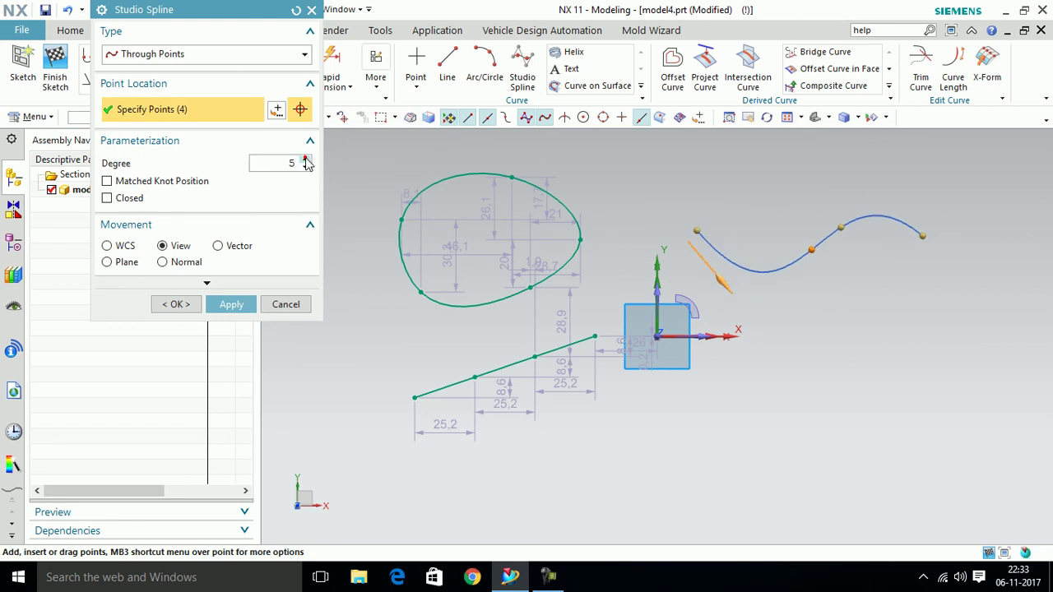
left_click(306, 160)
Move the open spline's two middle points upward and cancel the spline without creating it.
mouse_move(842, 228)
left_mouse_down()
mouse_move(828, 258)
mouse_move(935, 240)
mouse_move(938, 305)
mouse_move(865, 314)
mouse_move(835, 184)
left_mouse_up()
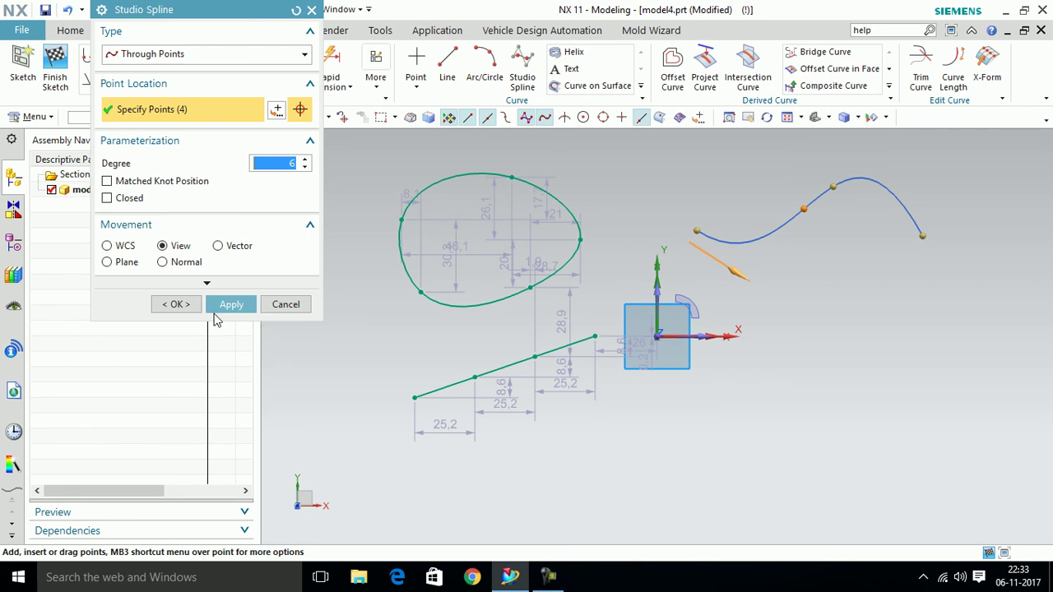
left_click(286, 306)
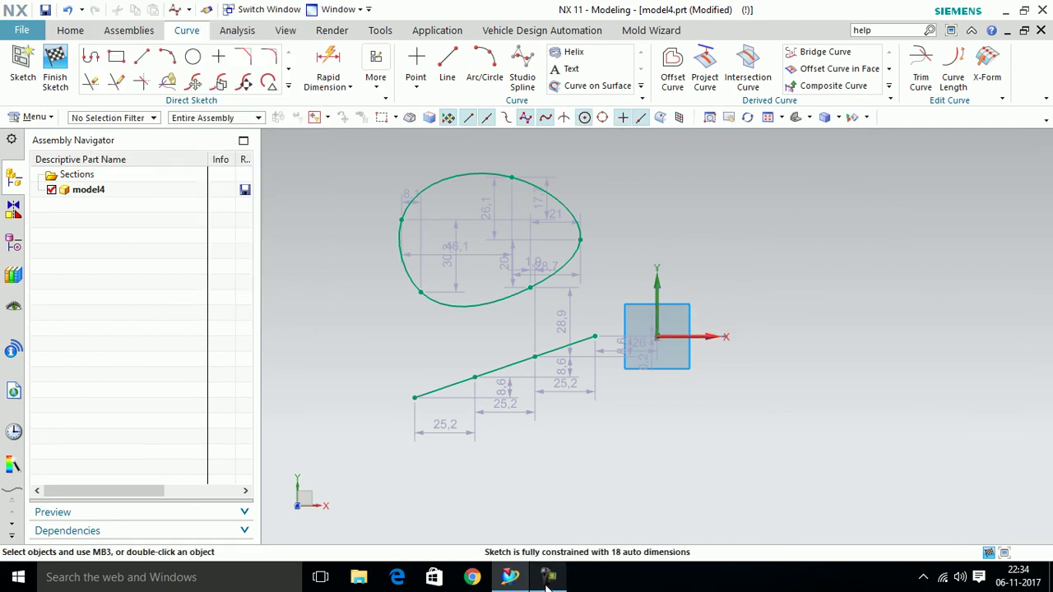
mouse_move(548, 586)
left_click(605, 539)
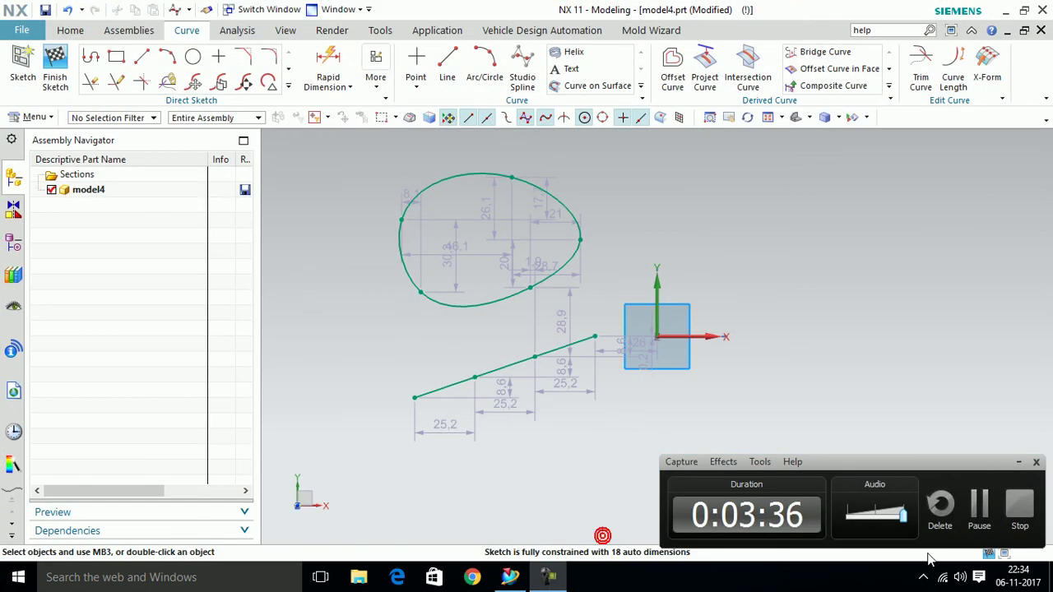